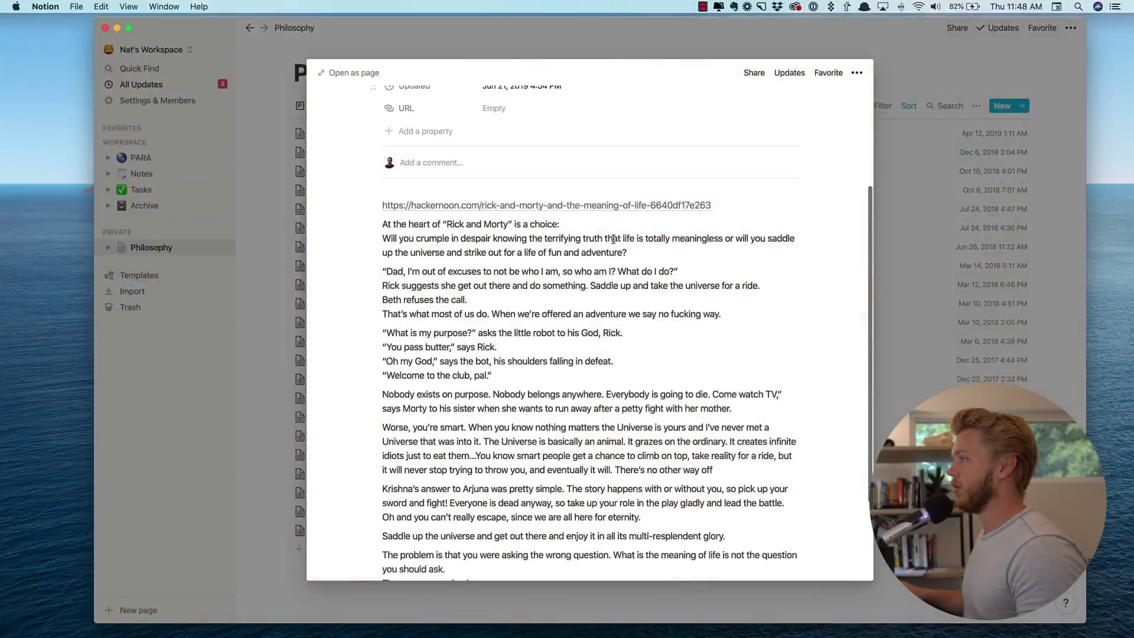
Select and copy the entire body of the Rick and Morty article note in Notion.
scroll(591, 354, down, 1)
key(super+a)
key(super+a)
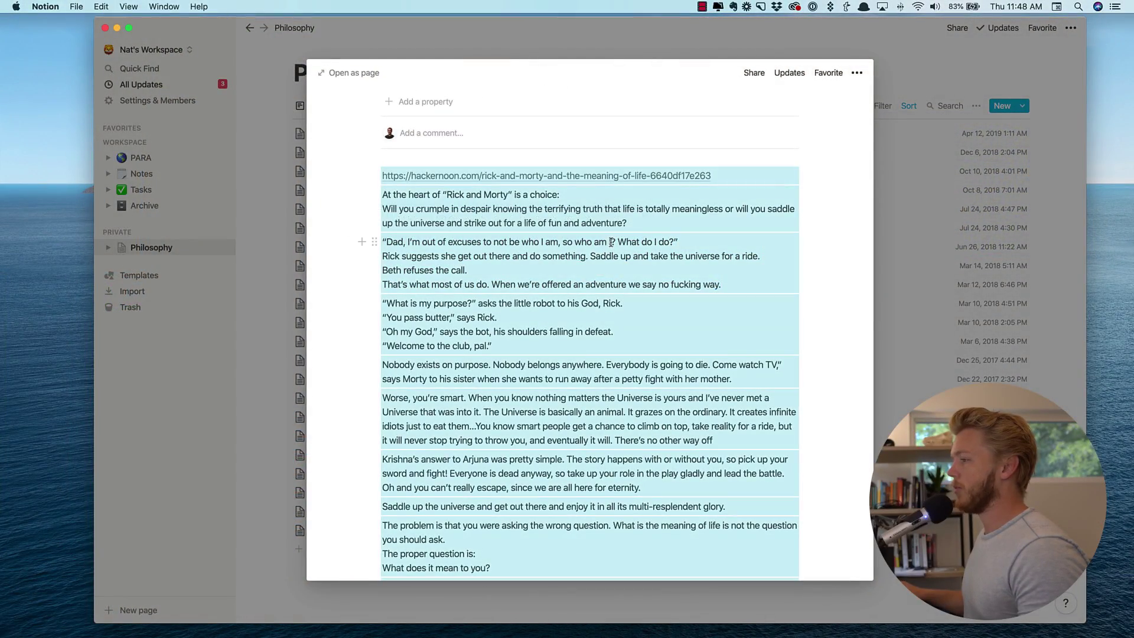
scroll(551, 248, down, 3)
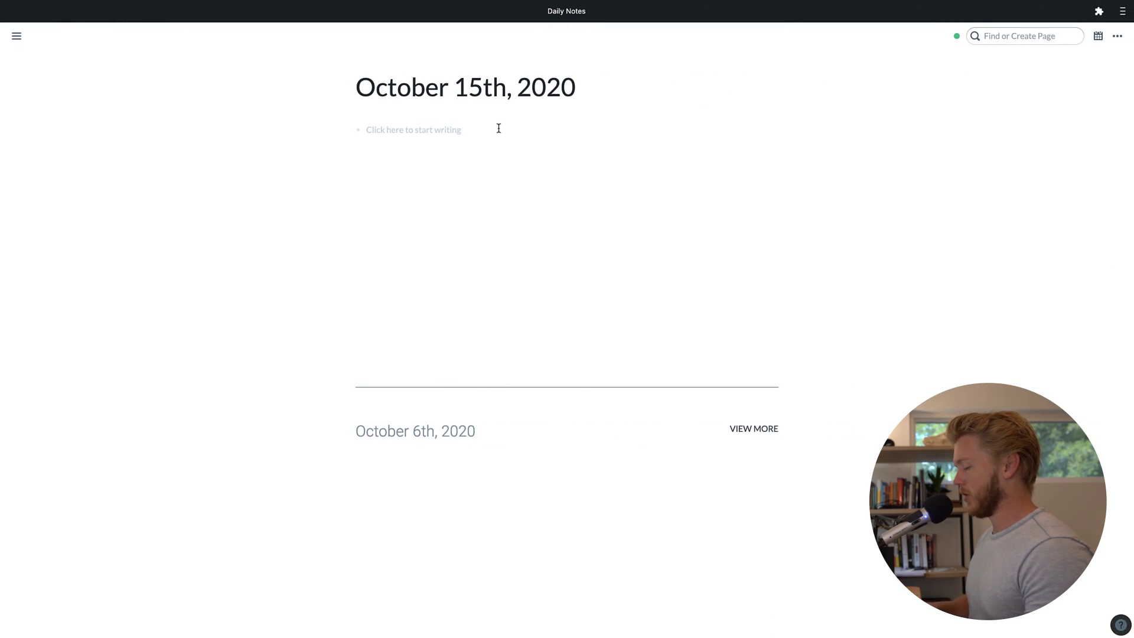
Switch to Roam and create a new page titled "Rick And Morty and the Meaning of Life".
key(super+u)
text(Rick)
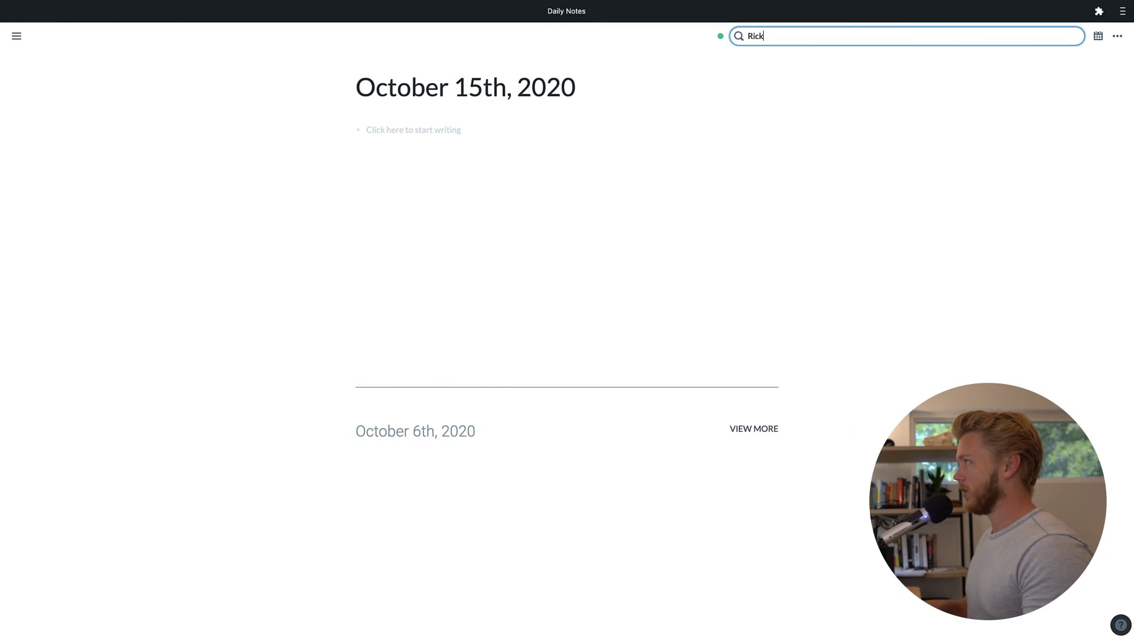
text( And Morty)
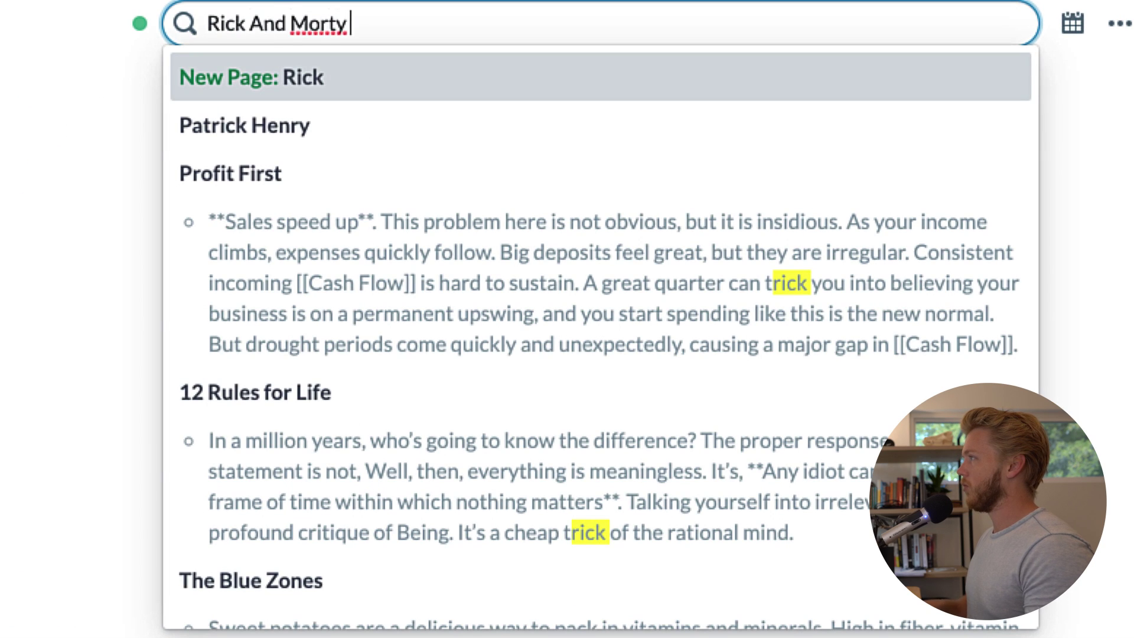
text( and the Meaning of Life)
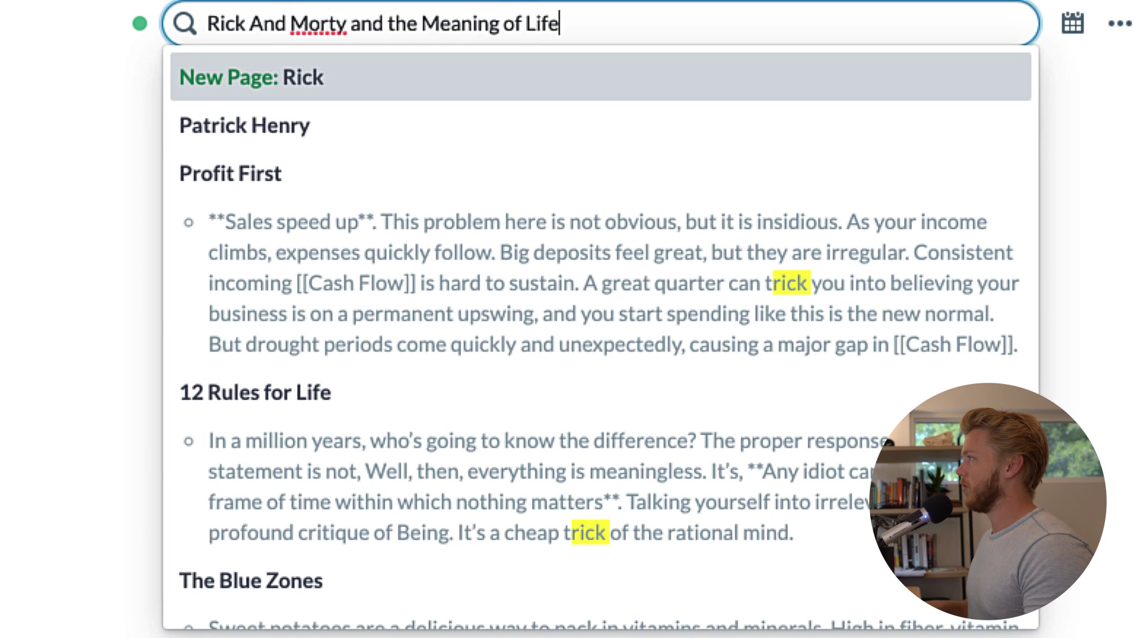
key(Return)
Paste the copied notes into the page and reduce the first bullet to a single plain hackernoon URL.
click(421, 160)
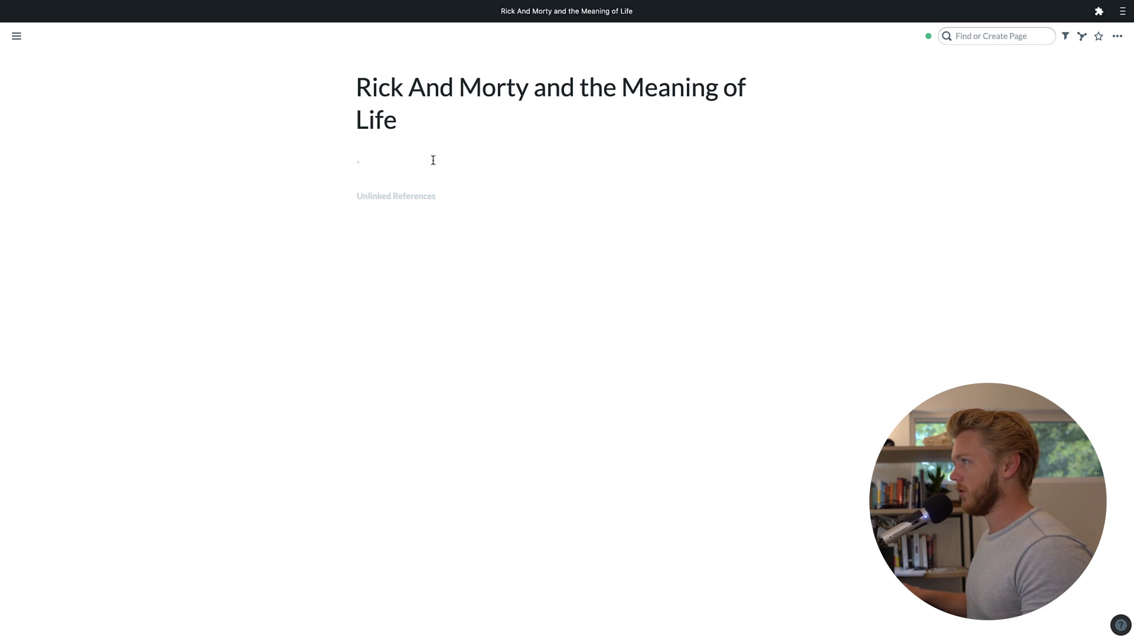
key(super+v)
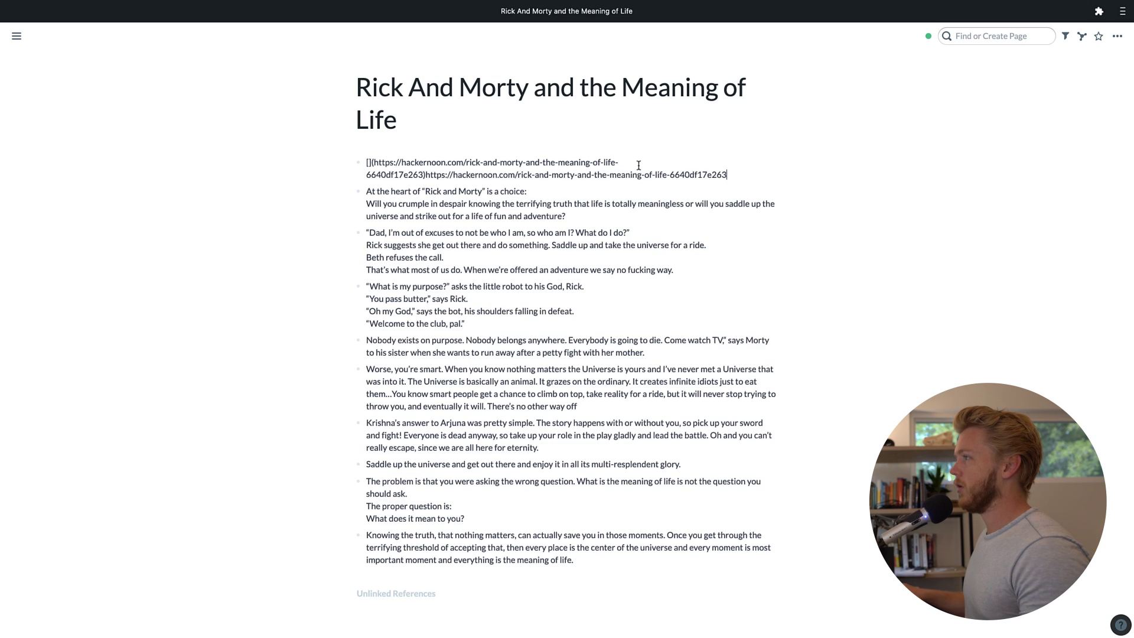
key(BackSpace)
key(BackSpace)
key(BackSpace)
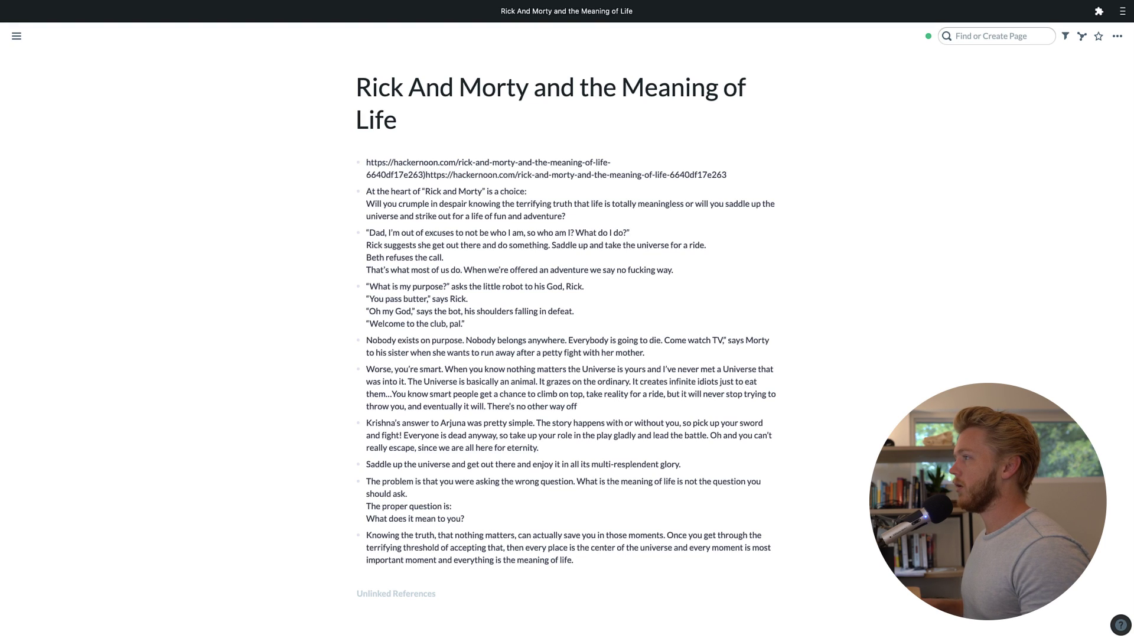
key(BackSpace)
key(shift+super+Right)
key(shift+super+Down)
key(BackSpace)
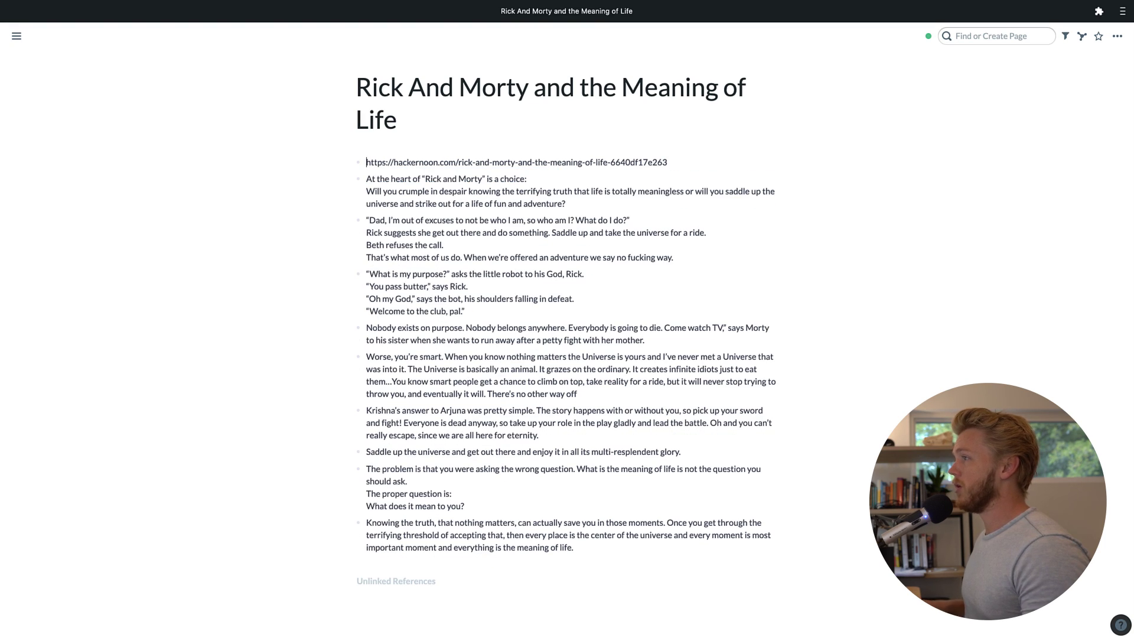
Insert the article template with Author, URL, Recommended By, Tags and Medley above the notes, and move the hackernoon link into its URL field.
key(Return)
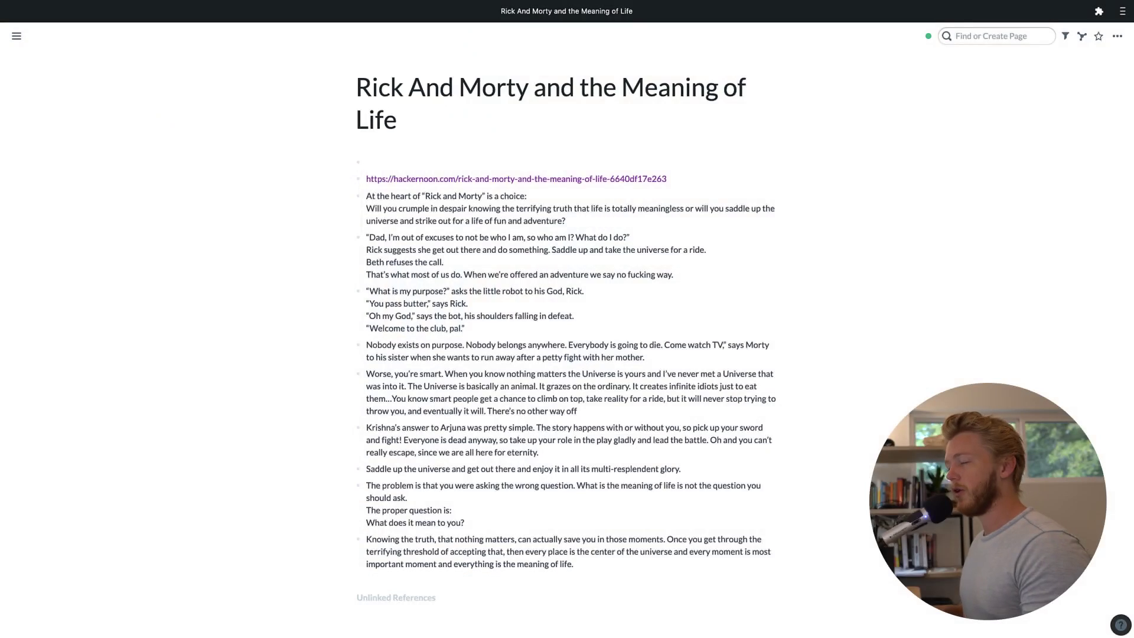
text(a)
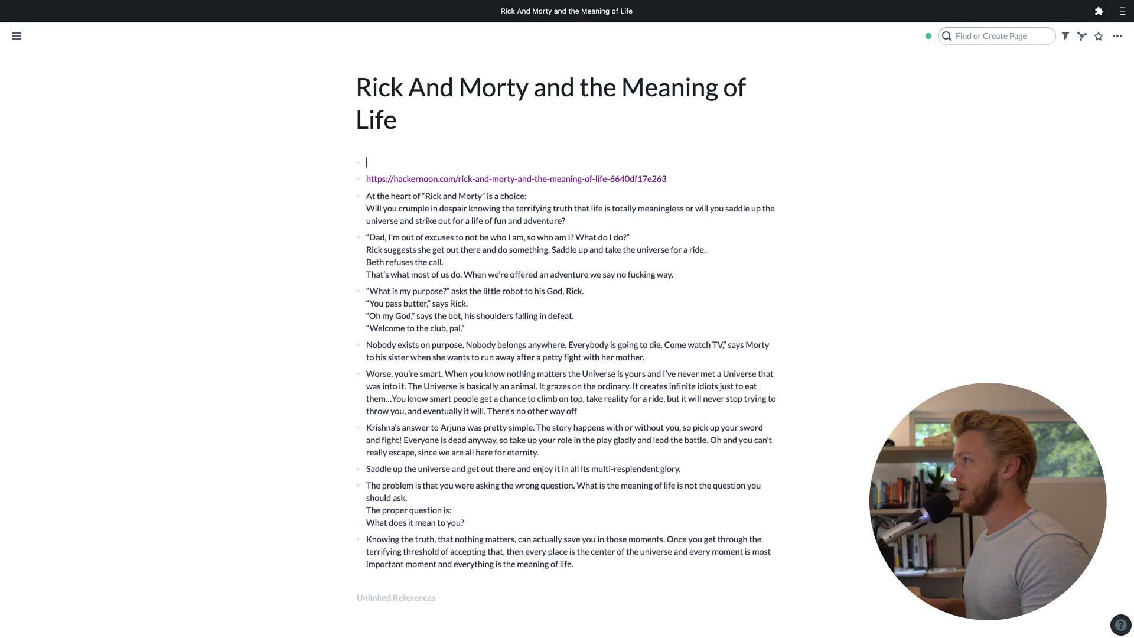
click(691, 243)
key(super+a)
key(super+c)
key(BackSpace)
key(BackSpace)
key(Up)
key(Up)
key(Up)
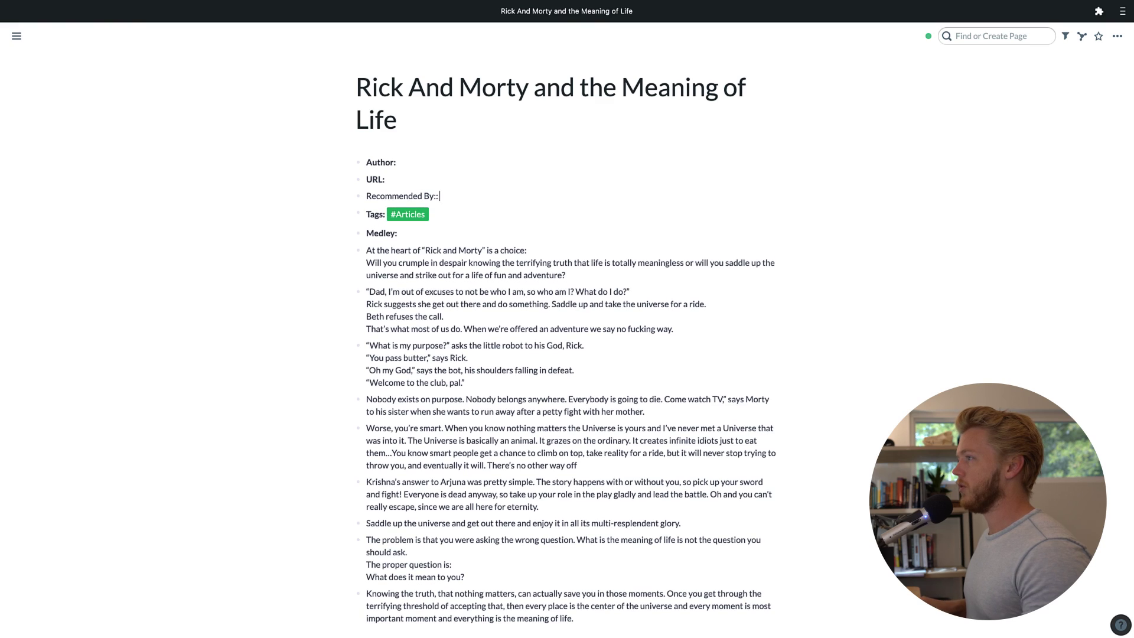
key(super+v)
key(Escape)
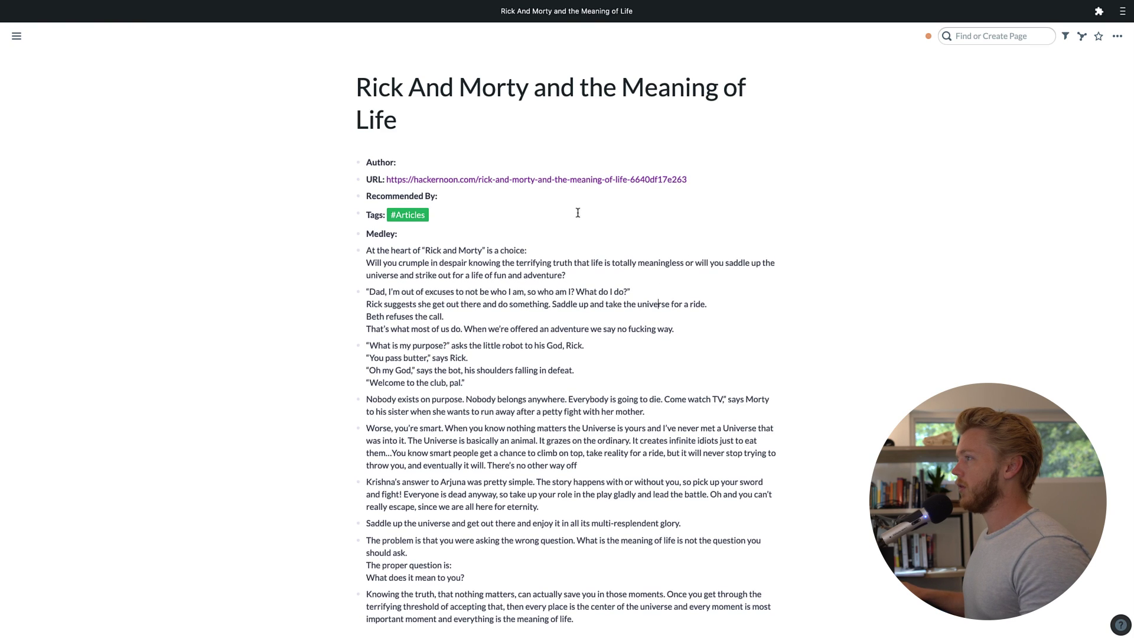
Look up the author on the linked hackernoon article and enter the name as a page link in the Author field.
click(509, 173)
click(516, 204)
click(507, 186)
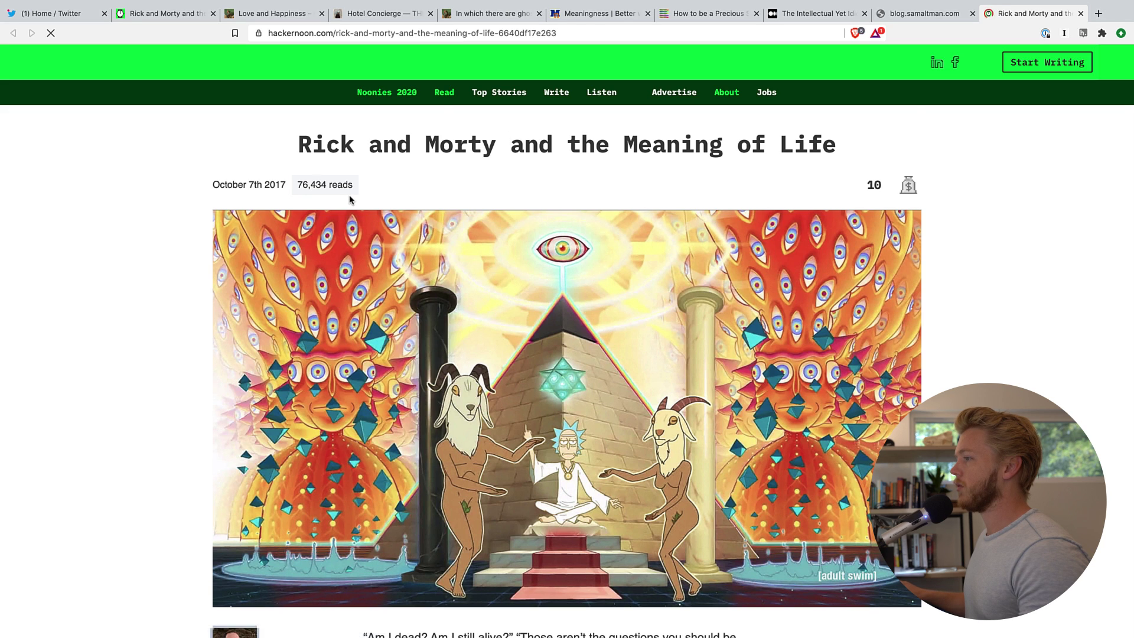
scroll(532, 402, down, 4)
key(ctrl+Left)
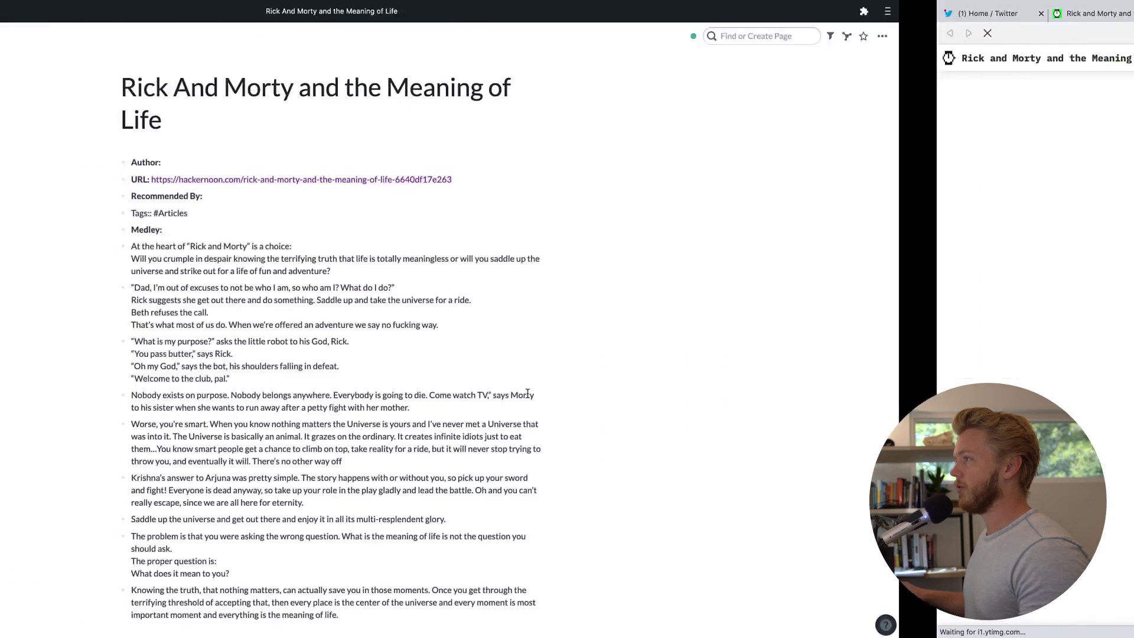
click(436, 162)
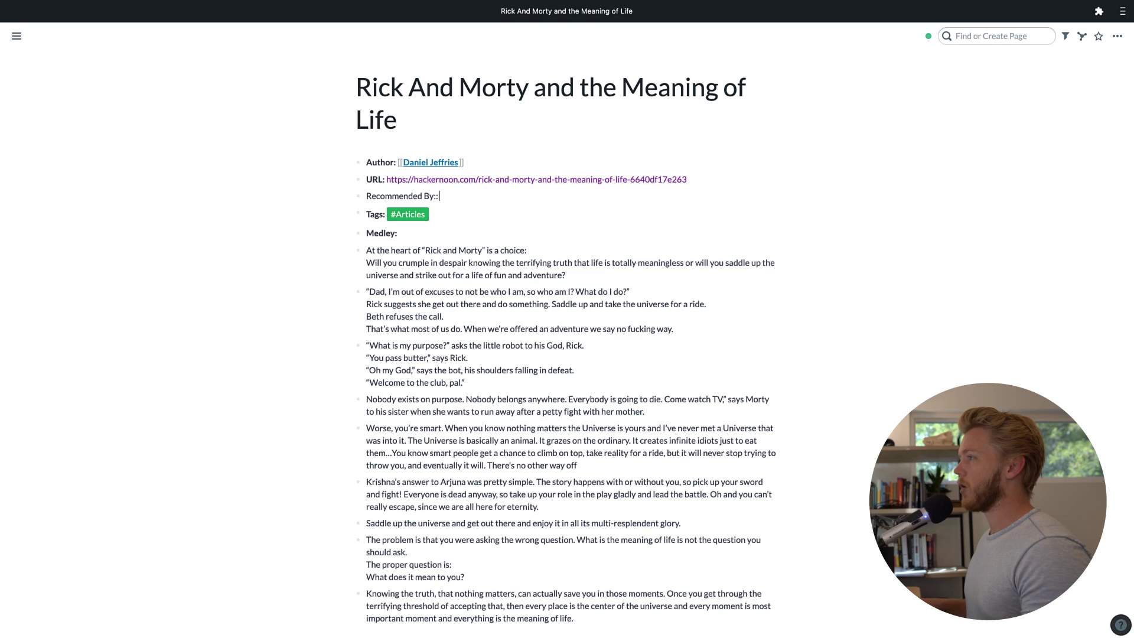
Remove the empty "Recommended By" line from the page's metadata.
key(super+BackSpace)
key(BackSpace)
key(Down)
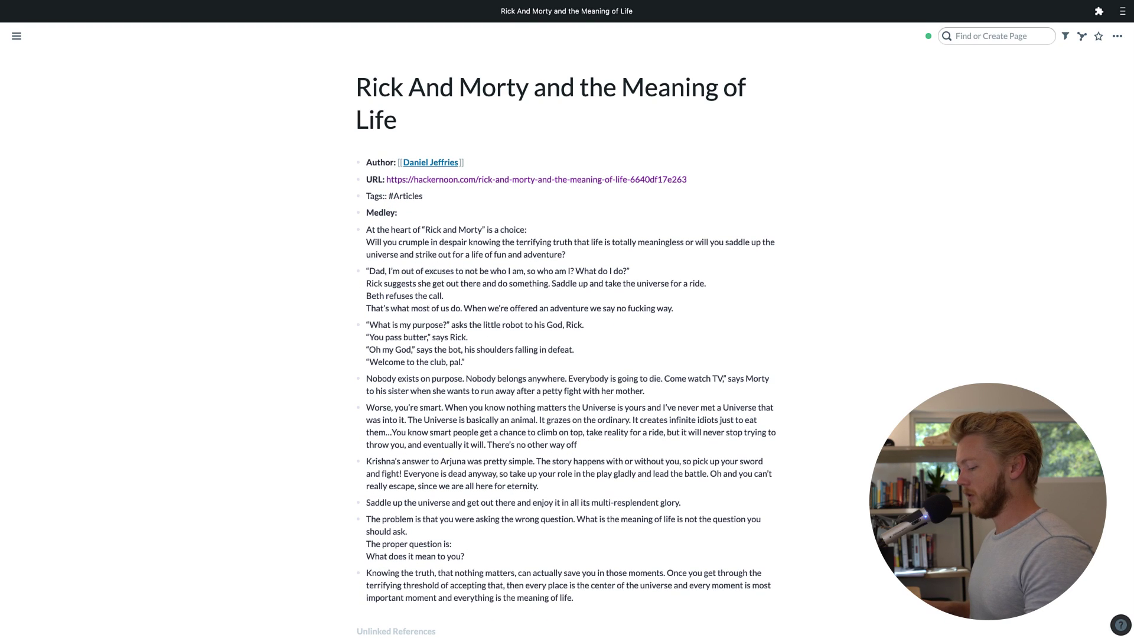
Add the tags #Philosophy, #[[Rick and Morty]] and #[[Meaning of Life]] after #Articles in the Tags line.
text(#Philosophy)
key(Return)
text(#[[Rick)
key(alt+BackSpace)
text([[Rick and Mor)
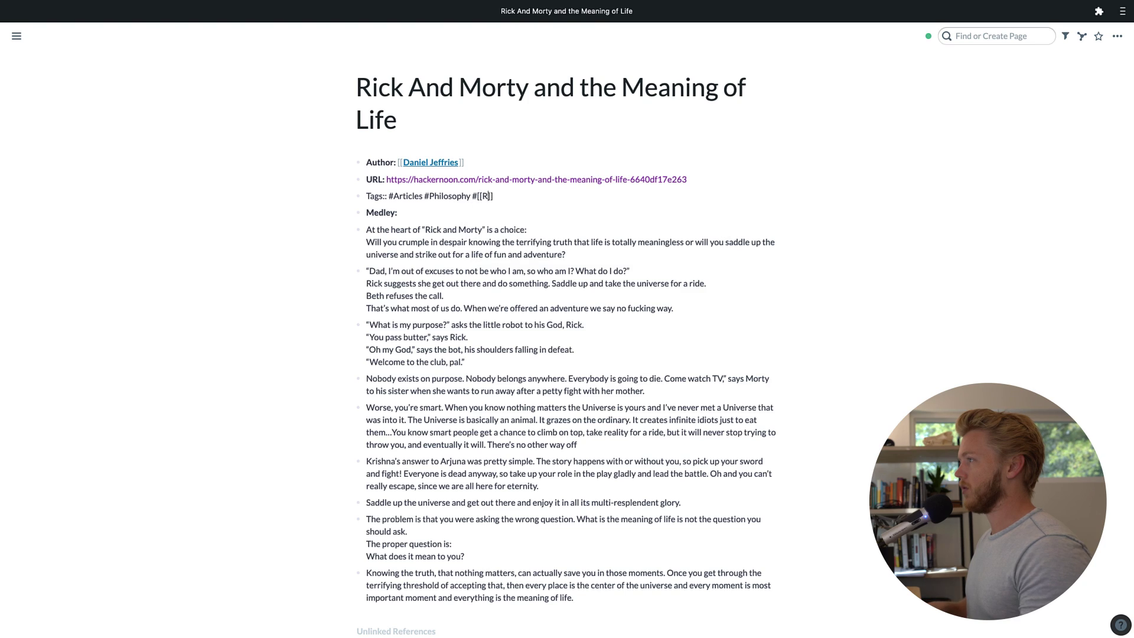
text(ty]])
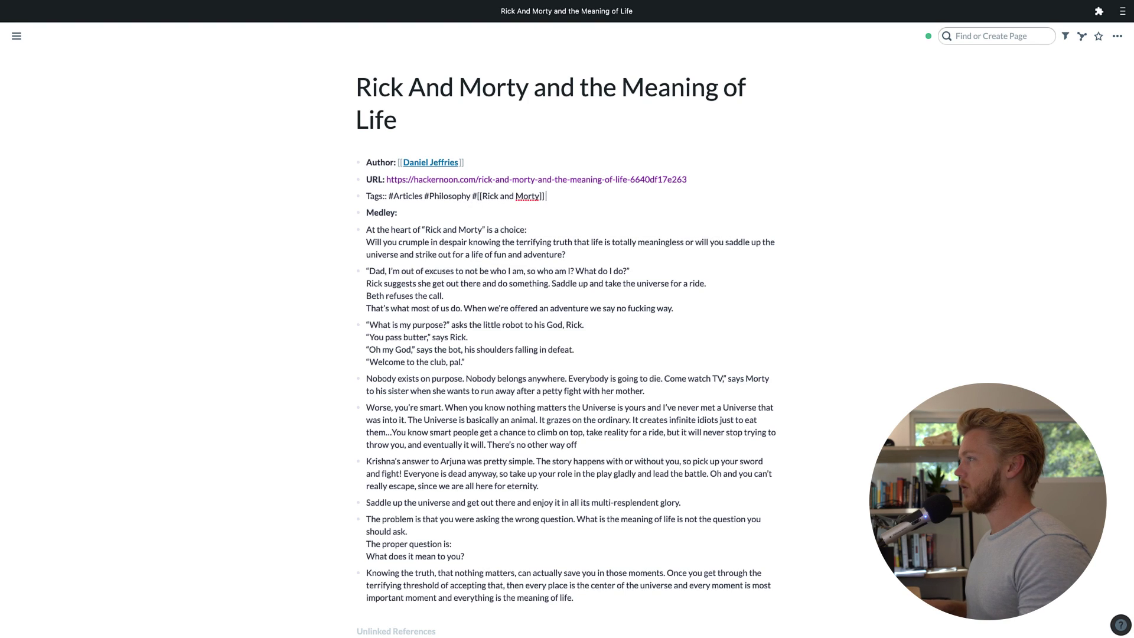
text( #[[Mean)
key(alt+BackSpace)
text([[Meaning of Lif)
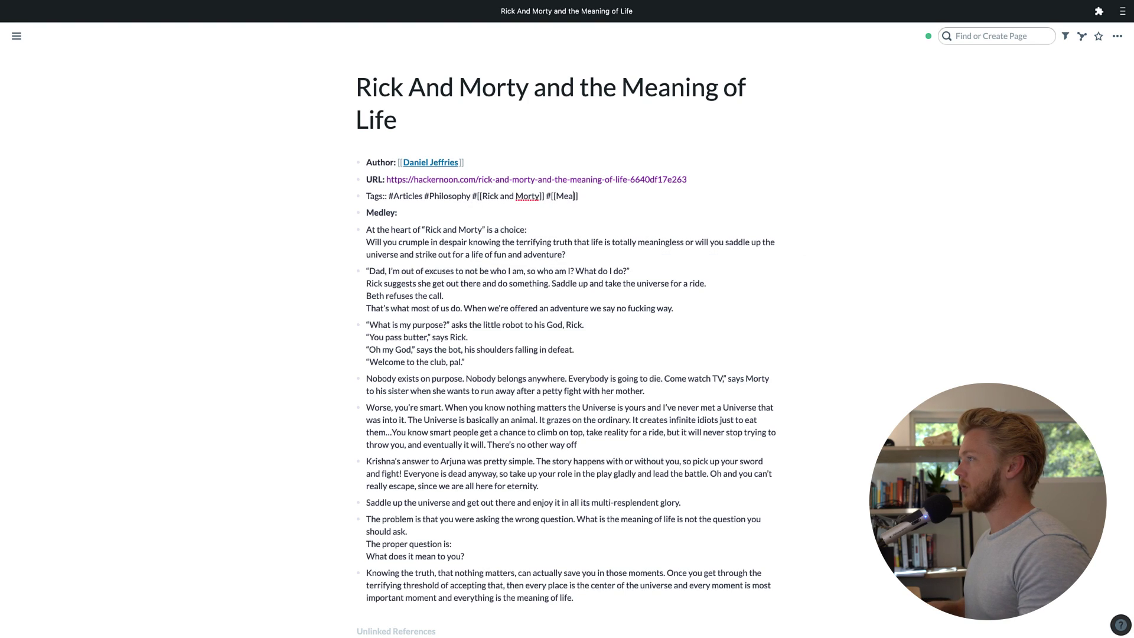
text(e]])
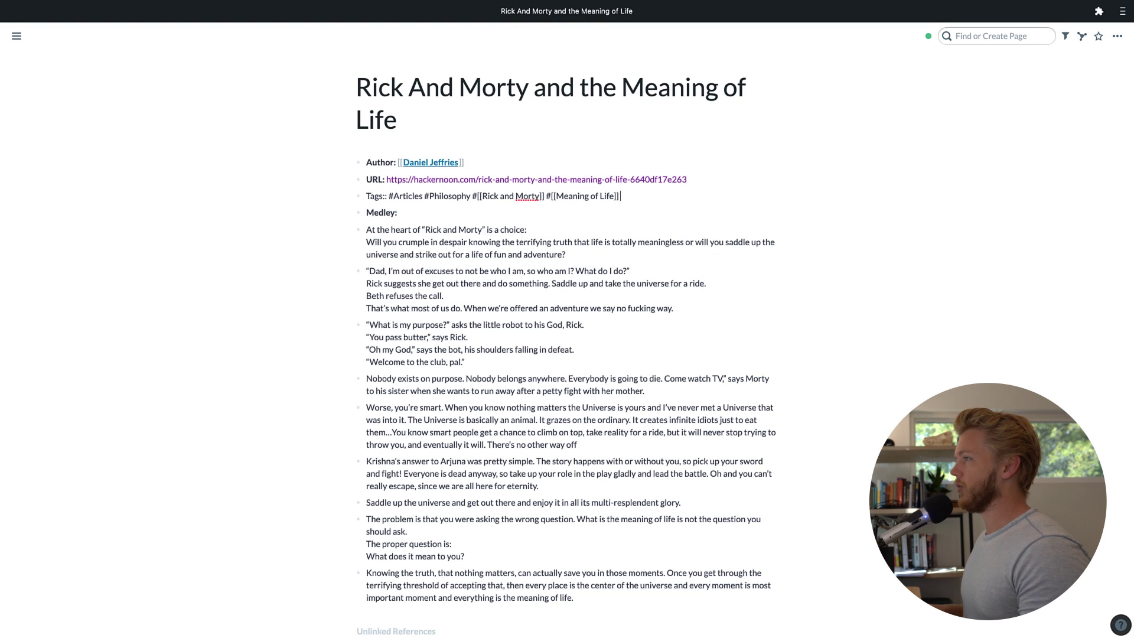
Remove the empty "Medley" line below the Tags line.
key(Down)
key(alt+BackSpace)
key(BackSpace)
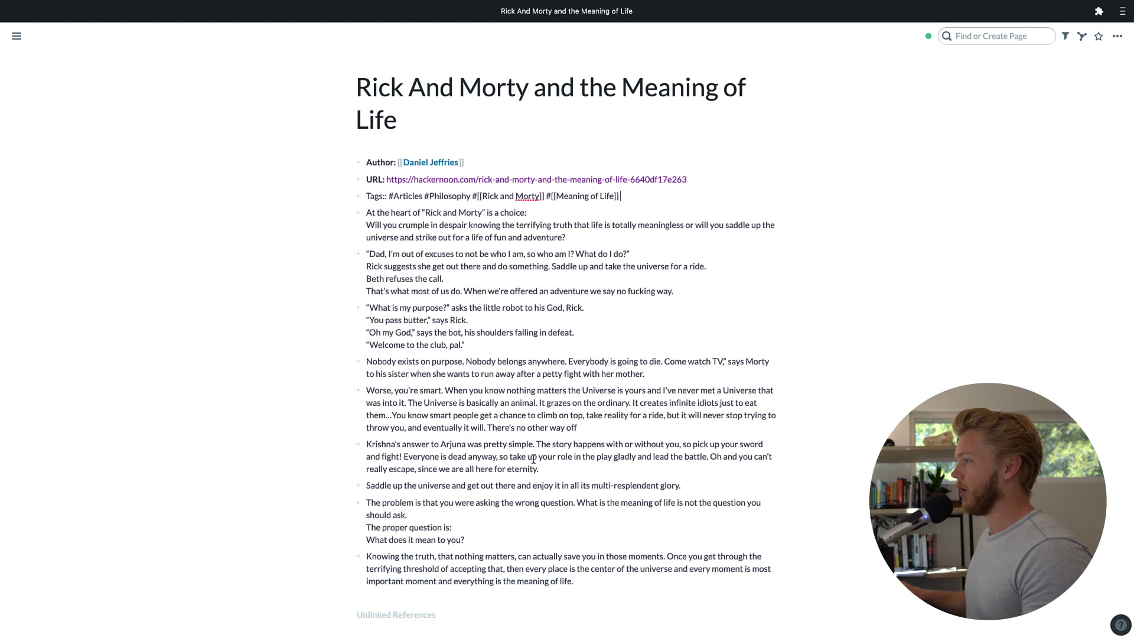
Tag the end of the bullet about Krishna's answer to Arjuna with #[[The Bhagavad Gita]].
click(395, 443)
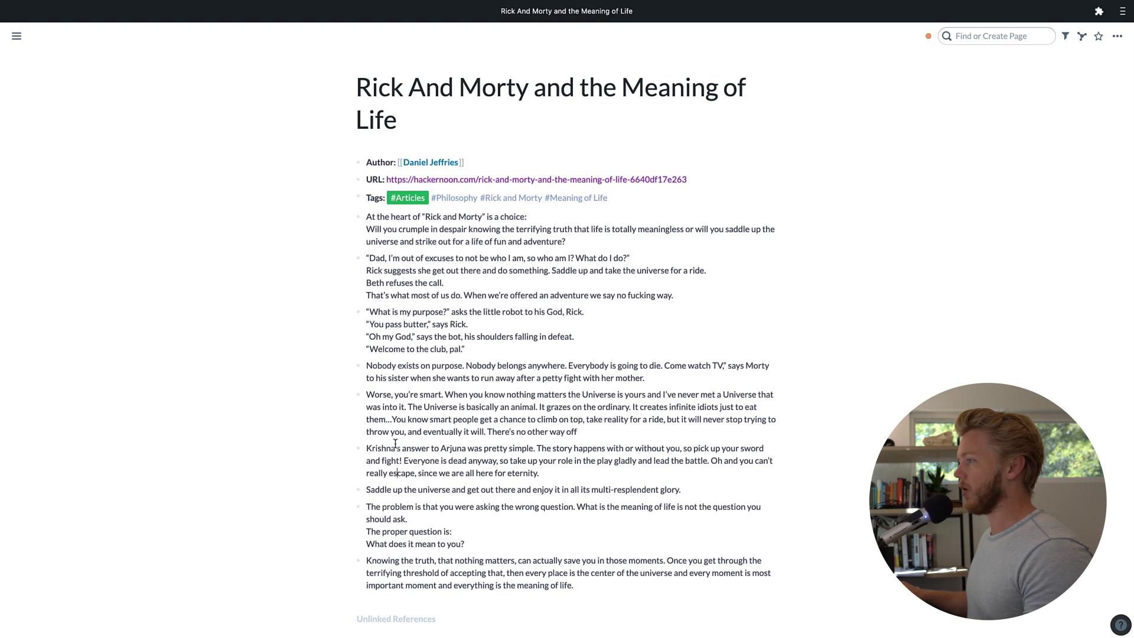
click(554, 475)
text(#[[The Bh)
key(Return)
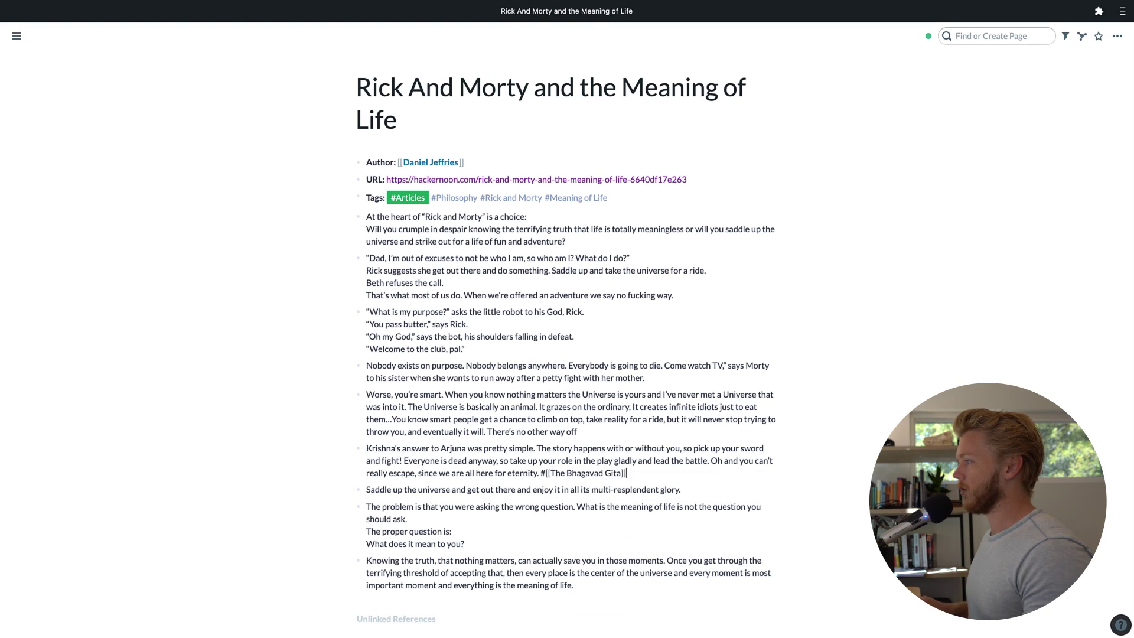
key(Escape)
click(511, 396)
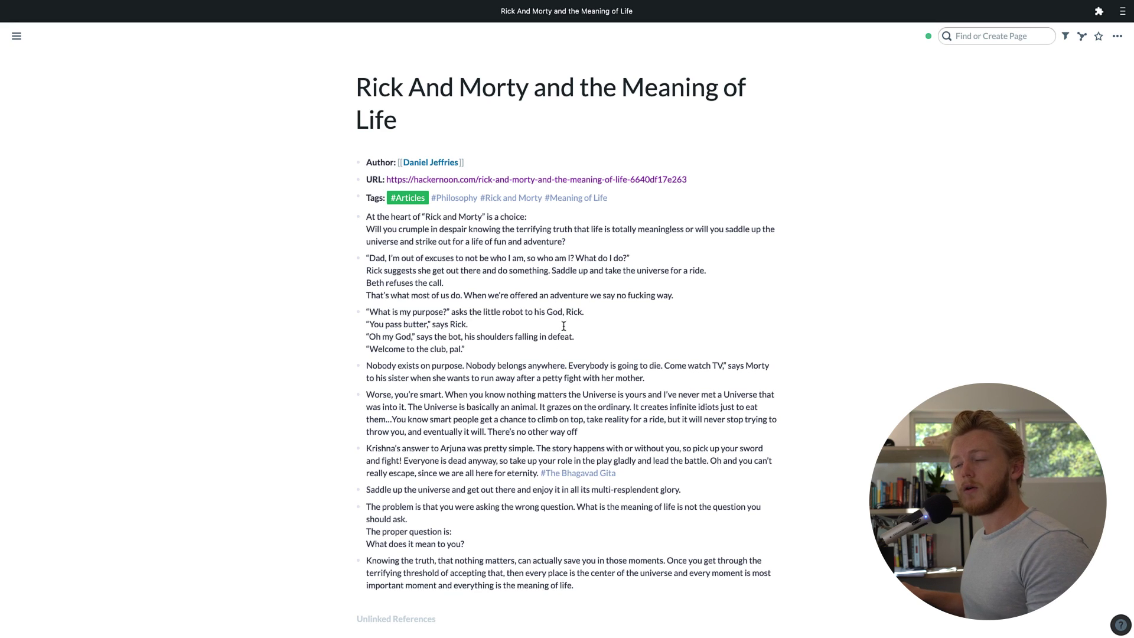
Return to Notion, give the Rick and Morty note a new "Roamed" tag, and close the note.
key(ctrl+Left)
scroll(532, 314, up, 4)
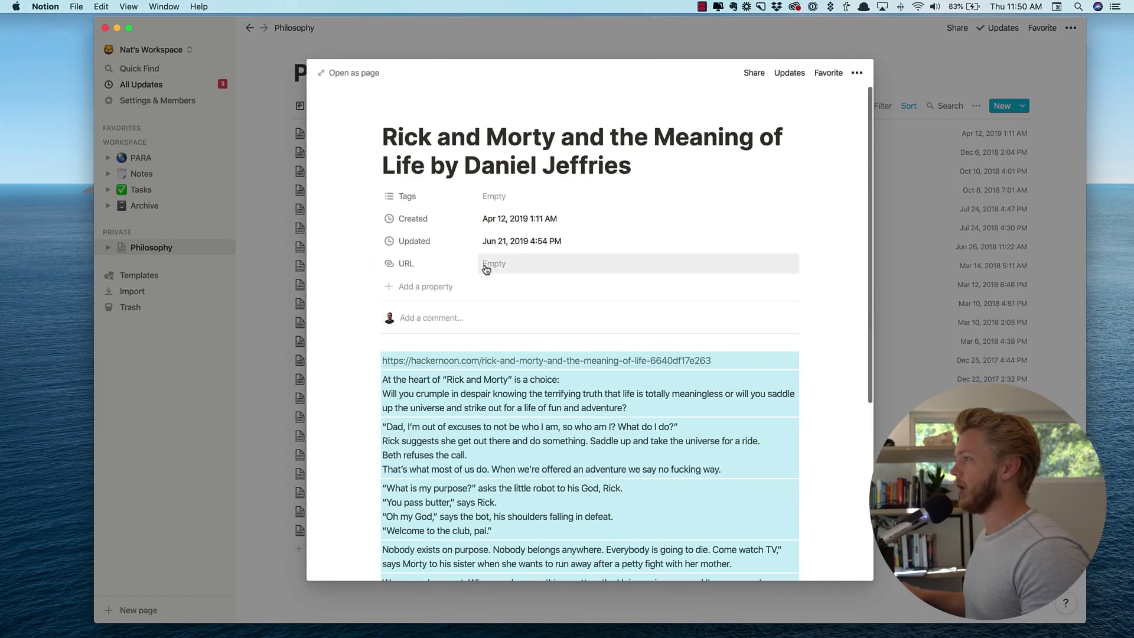
click(513, 196)
text(Roamed)
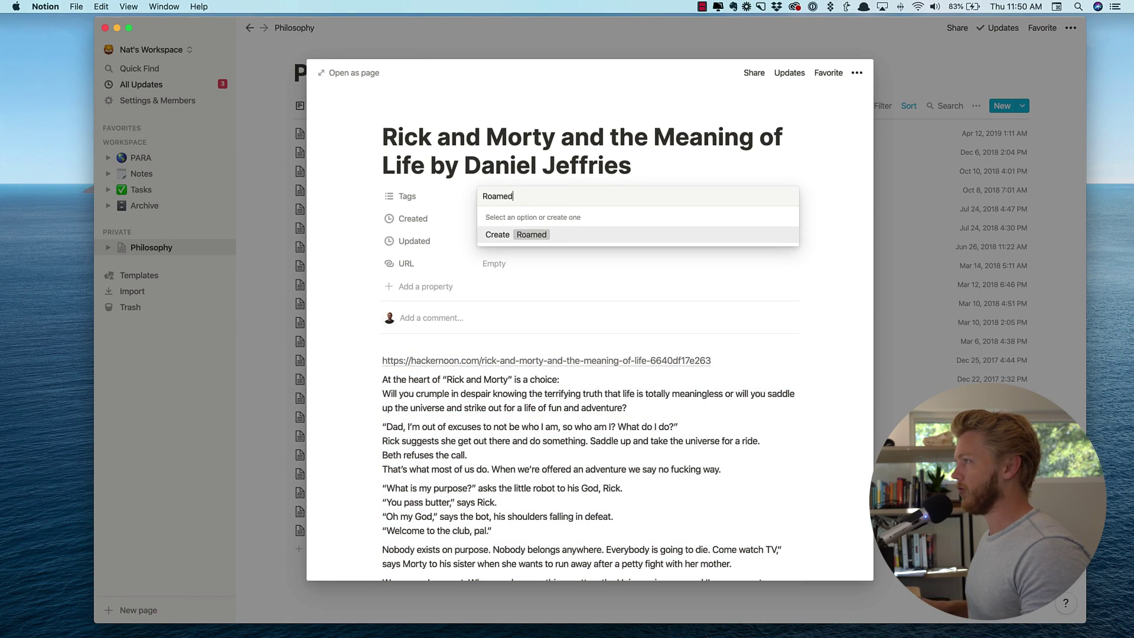
key(Return)
click(866, 265)
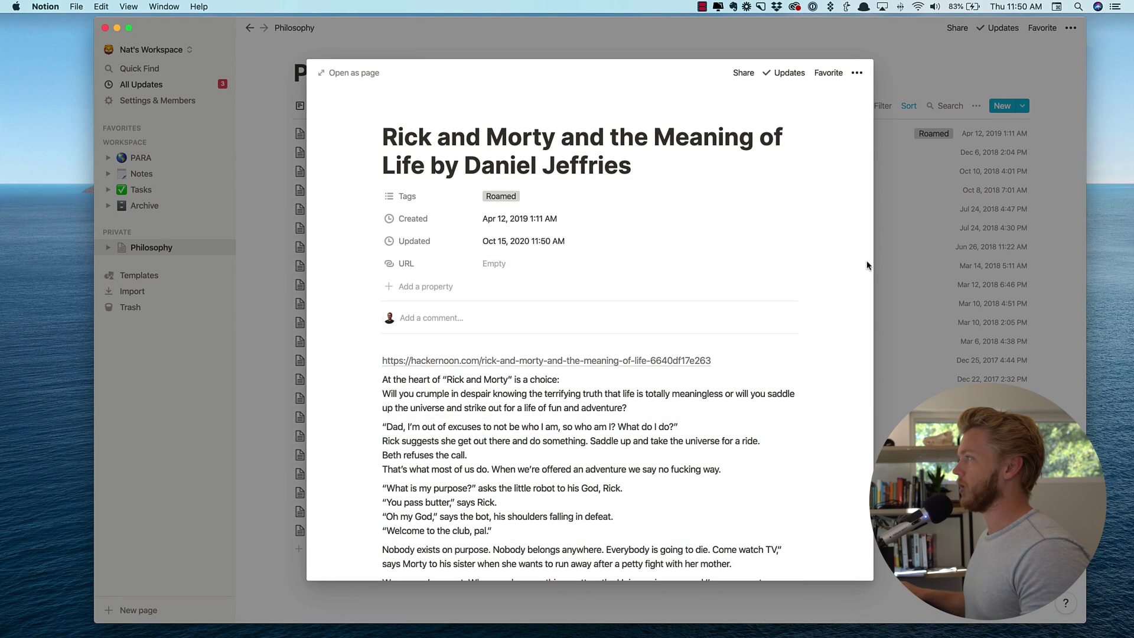
click(897, 254)
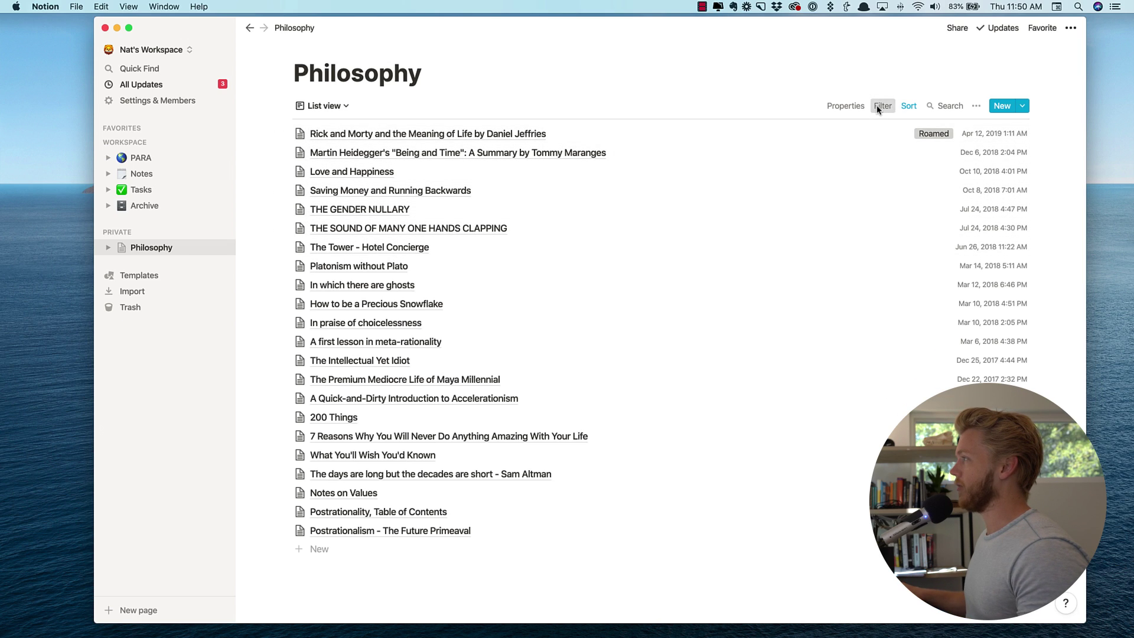
Filter the Philosophy list to show only notes whose Tags do not contain "Roamed".
click(880, 107)
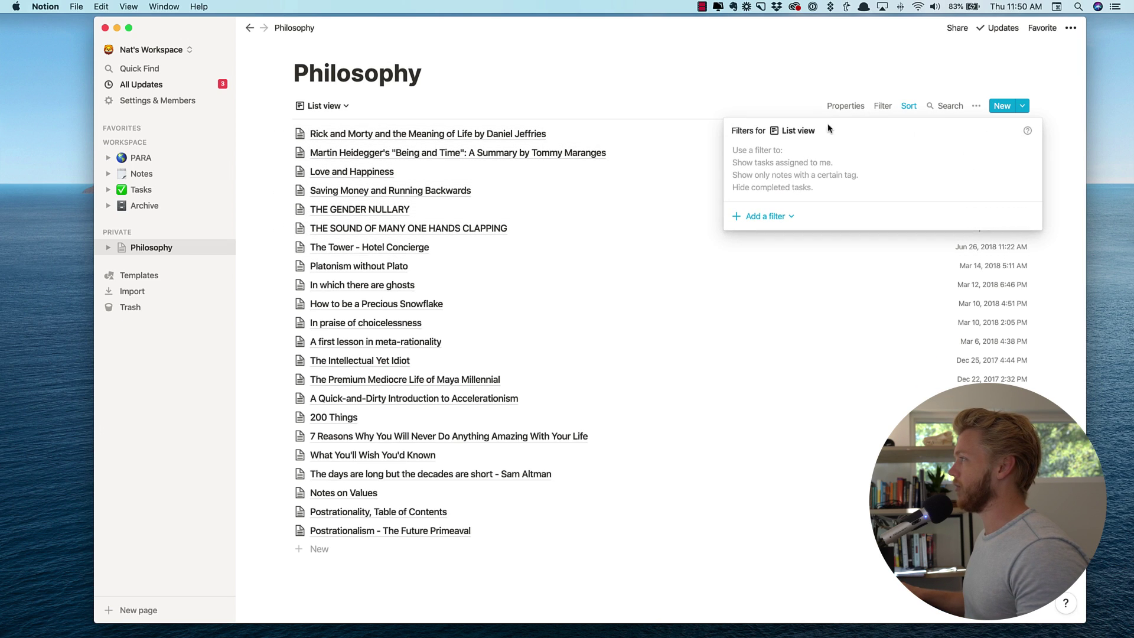
click(774, 216)
click(769, 238)
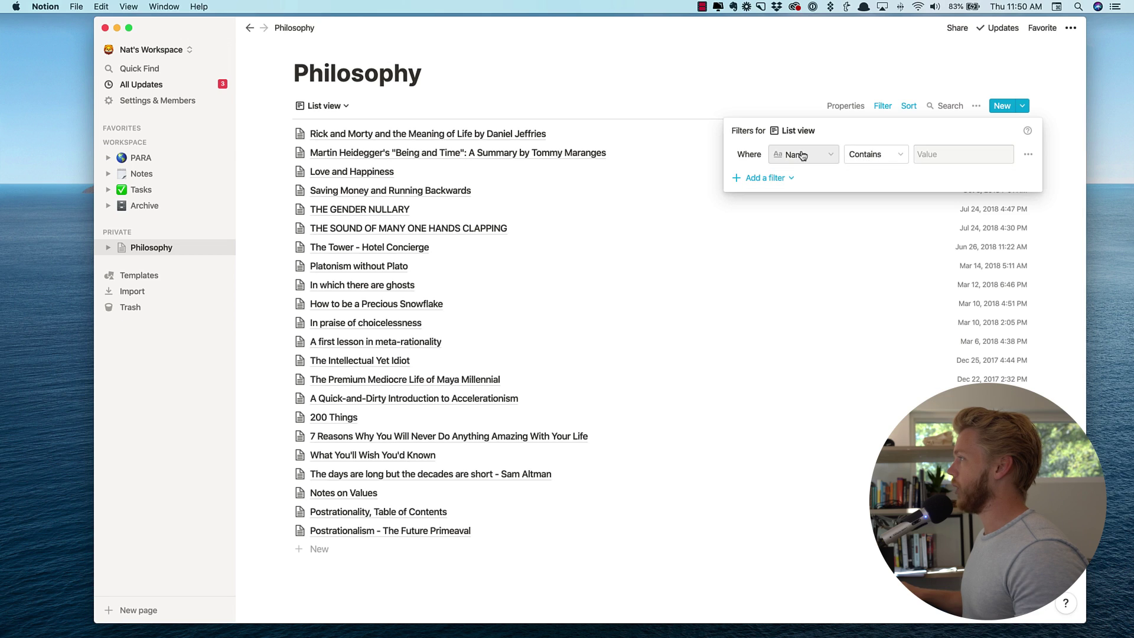
click(800, 156)
click(774, 237)
click(874, 154)
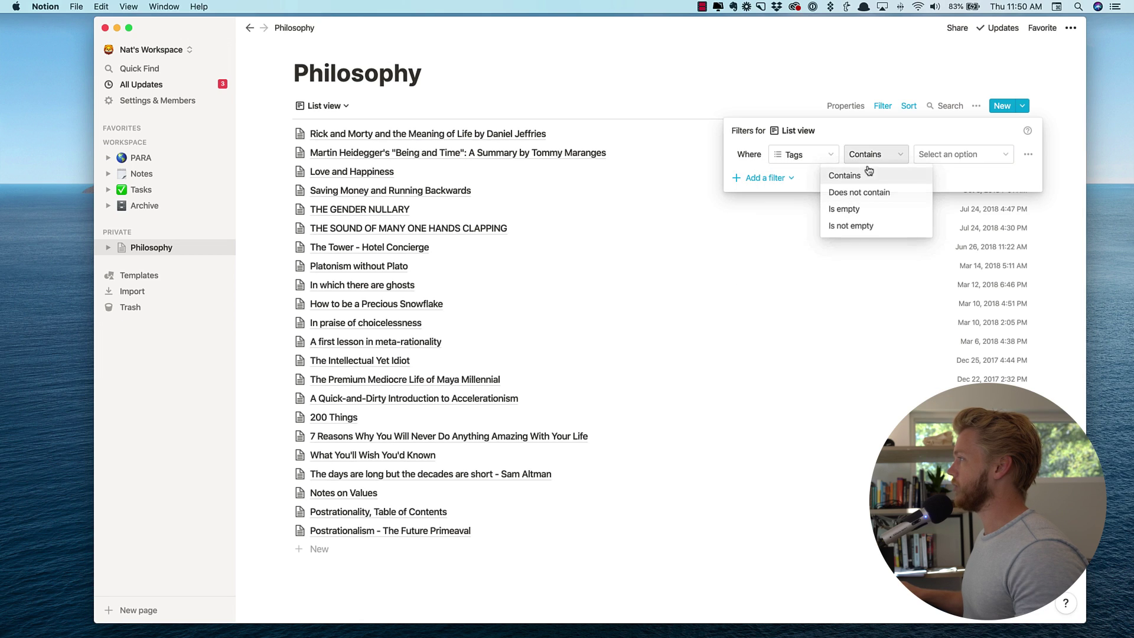
click(869, 190)
click(948, 154)
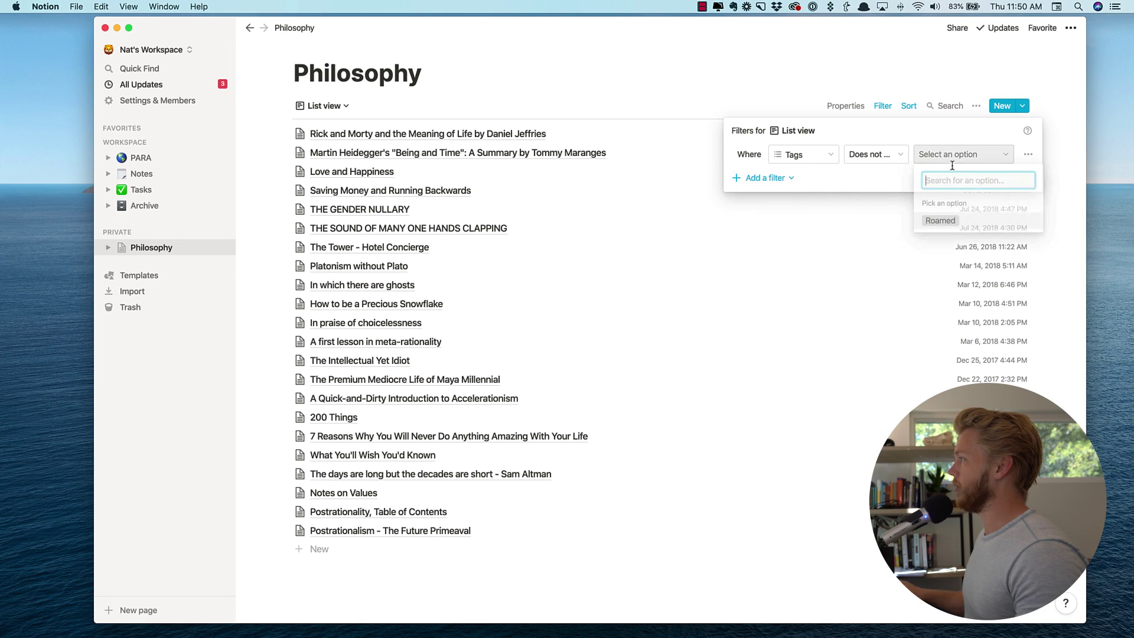
click(939, 220)
click(739, 83)
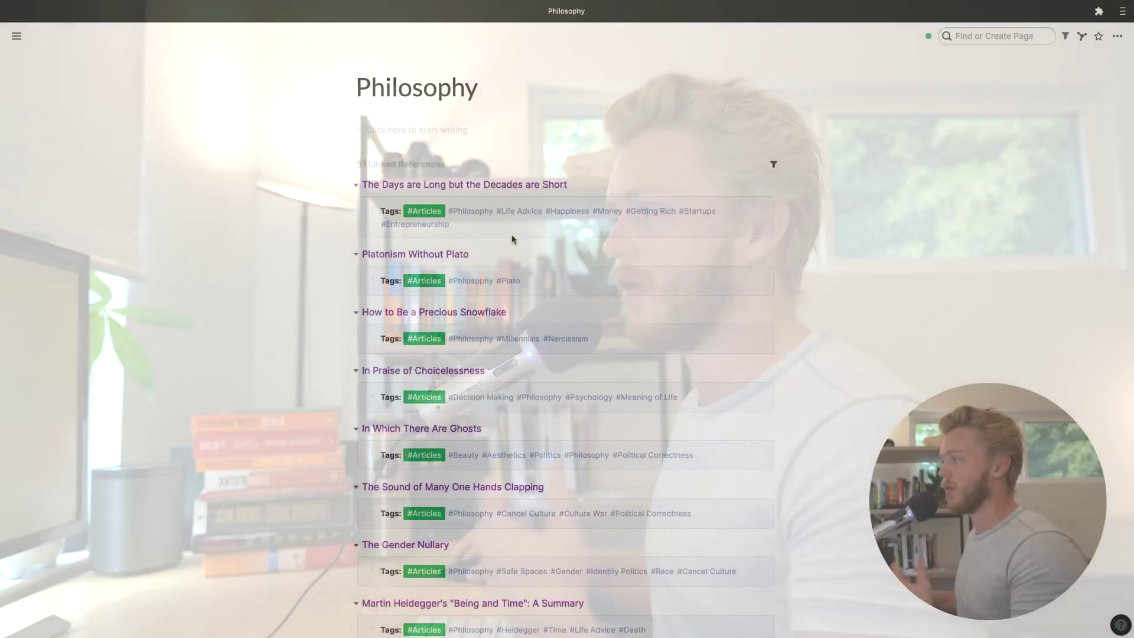
scroll(512, 240, down, 1)
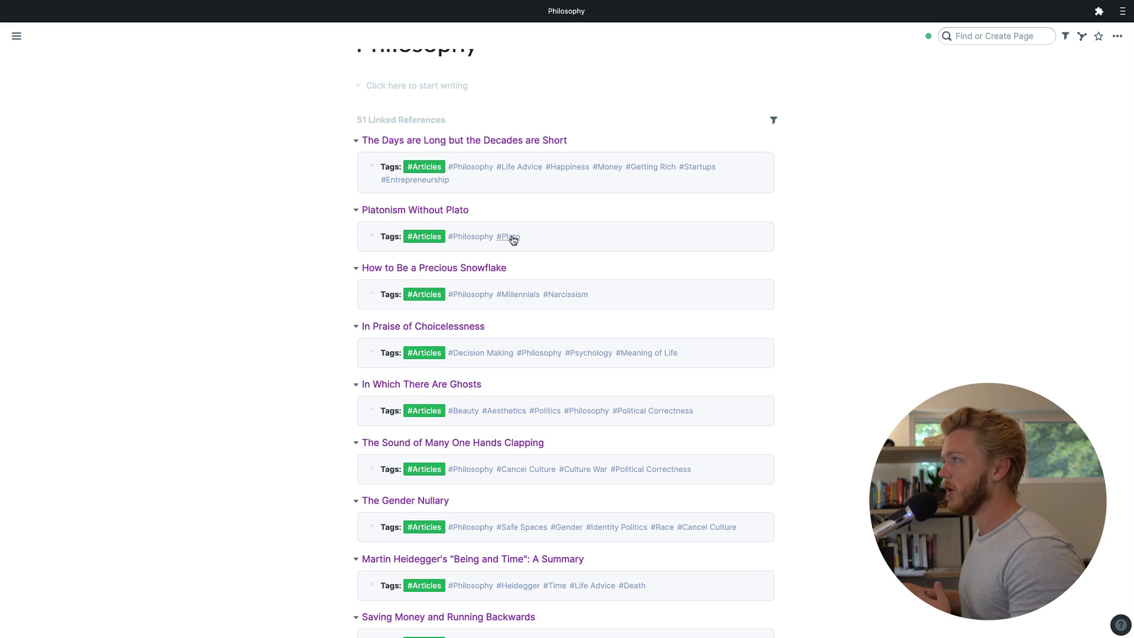
Open the graph of the Philosophy page in the sidebar to view its linked notes.
scroll(512, 239, up, 1)
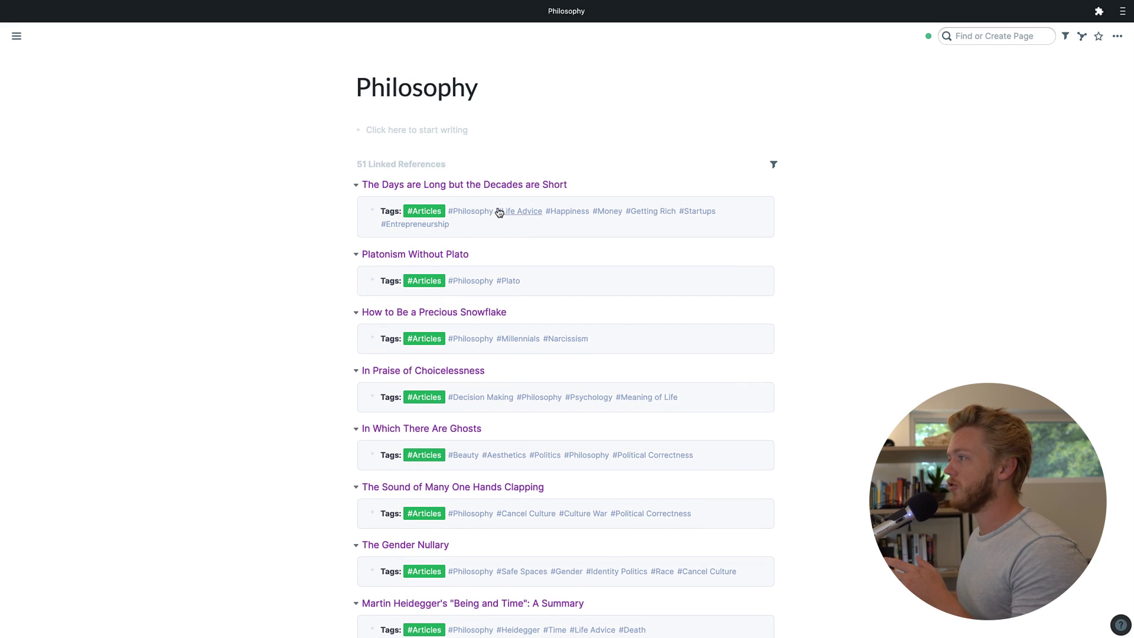
scroll(474, 253, down, 2)
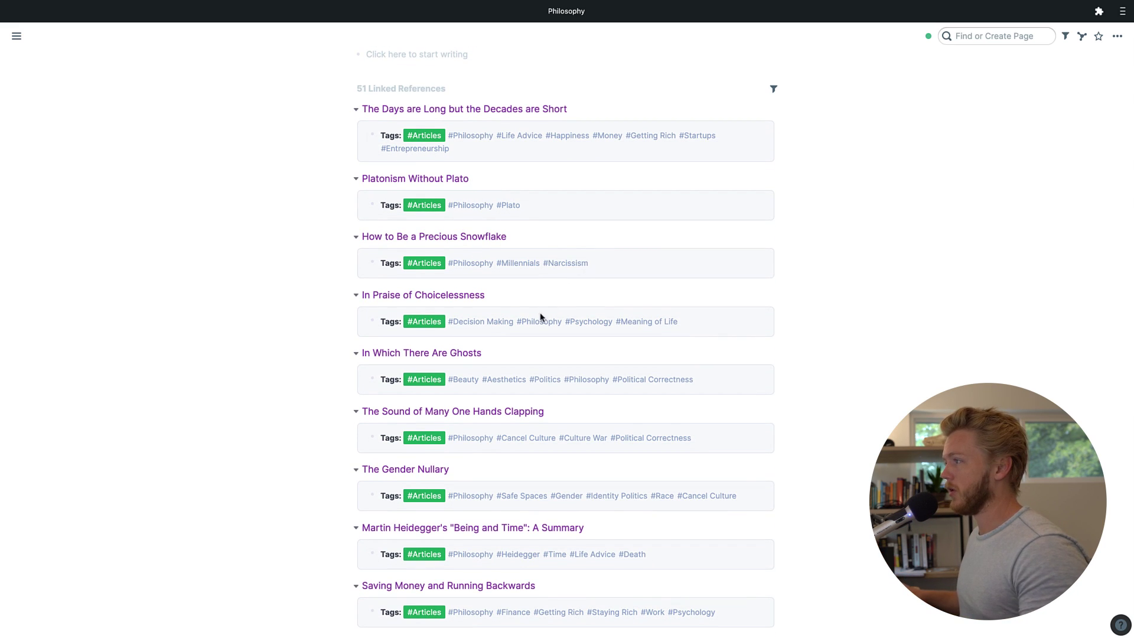
scroll(471, 266, down, 1)
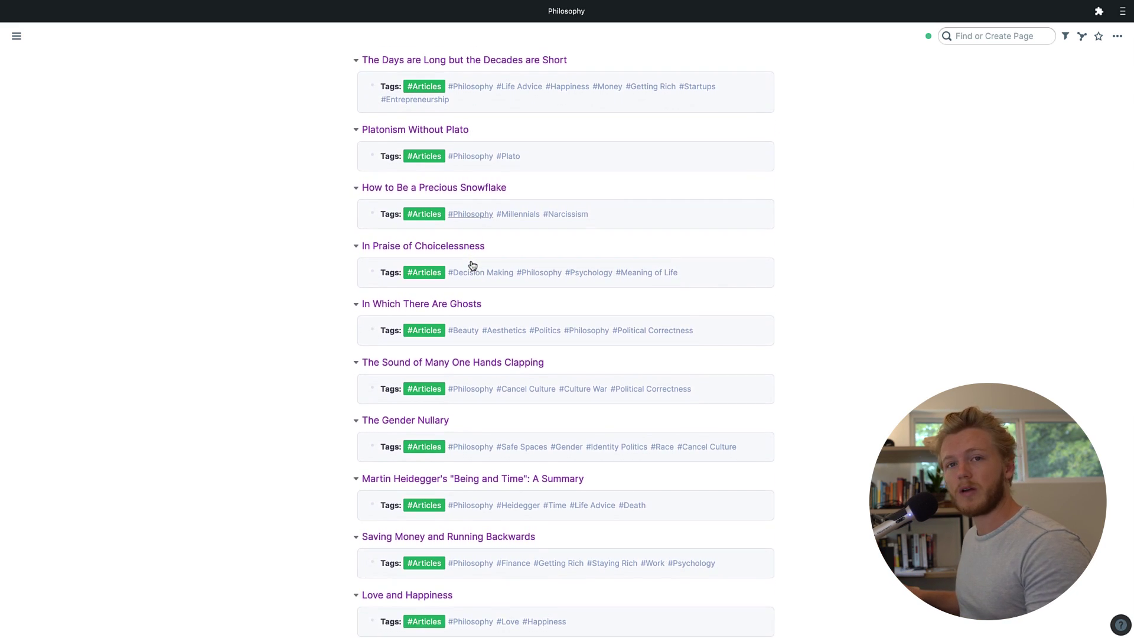
scroll(471, 261, up, 3)
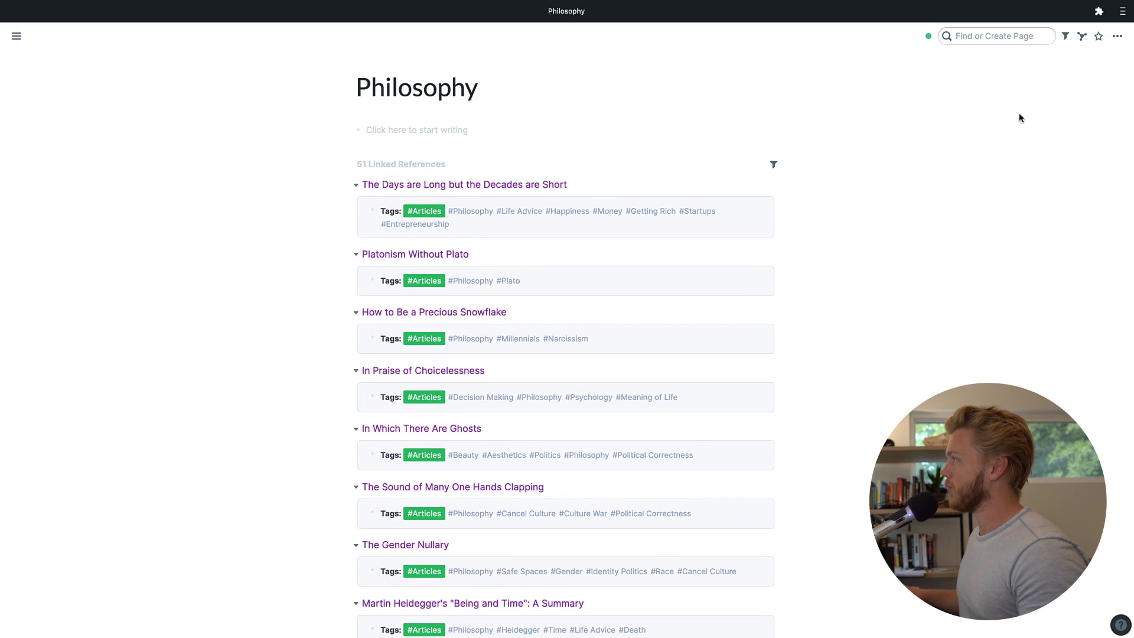
click(1081, 36)
scroll(806, 243, up, 5)
click(791, 189)
drag(791, 189, 960, 271)
scroll(785, 247, up, 5)
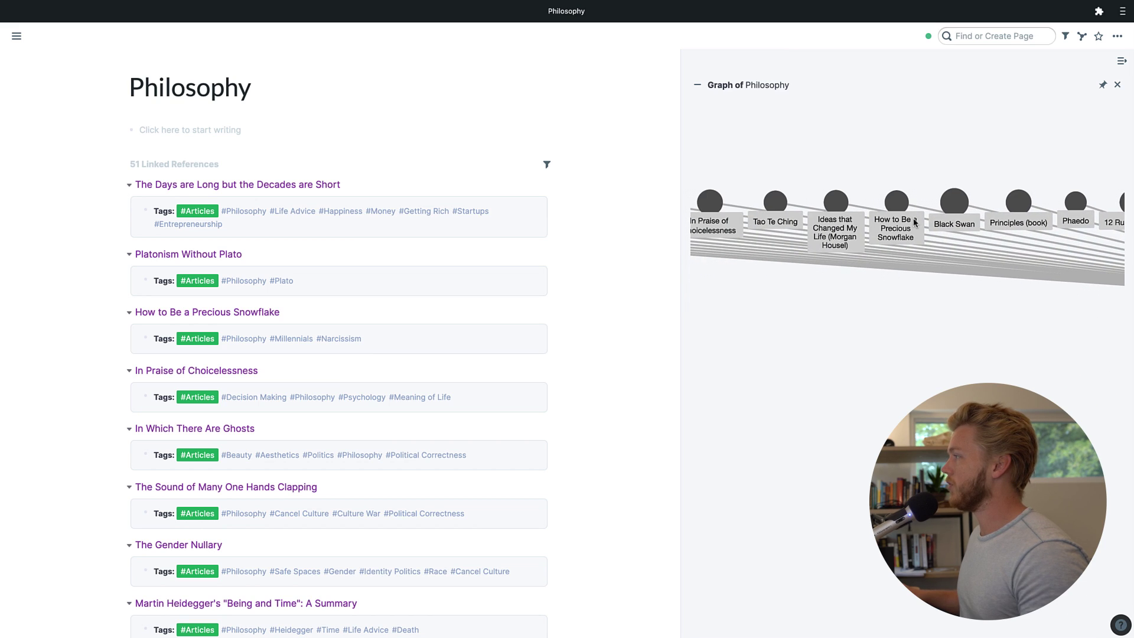
Focus the graph on the "How to Be a Precious Snowflake" node to examine its connections.
click(897, 207)
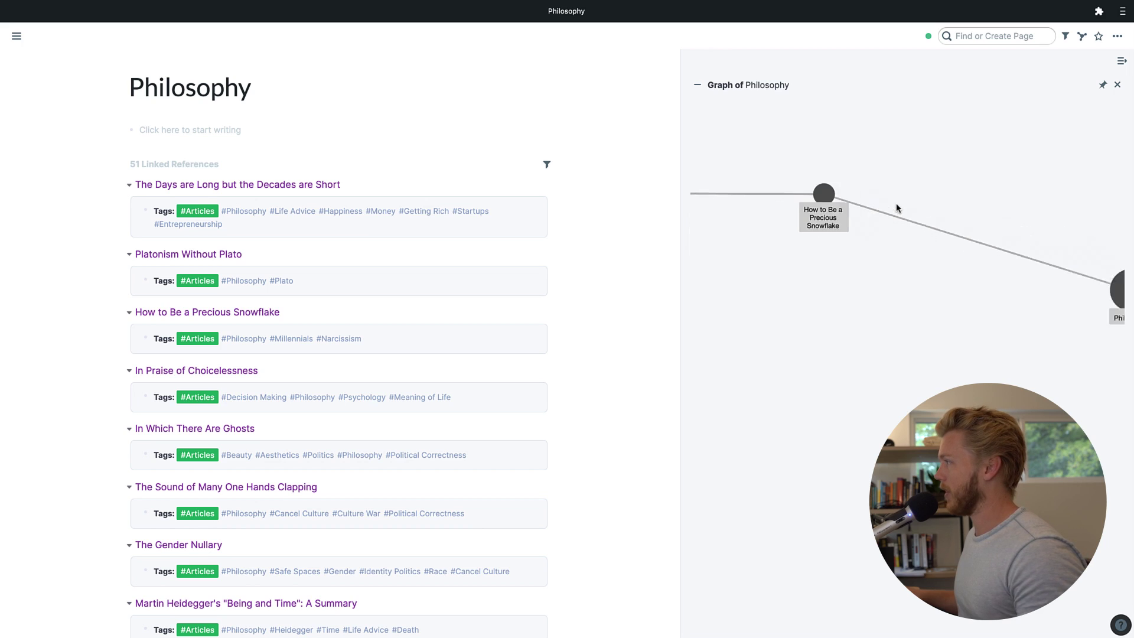
drag(818, 300, 832, 318)
scroll(786, 263, up, 5)
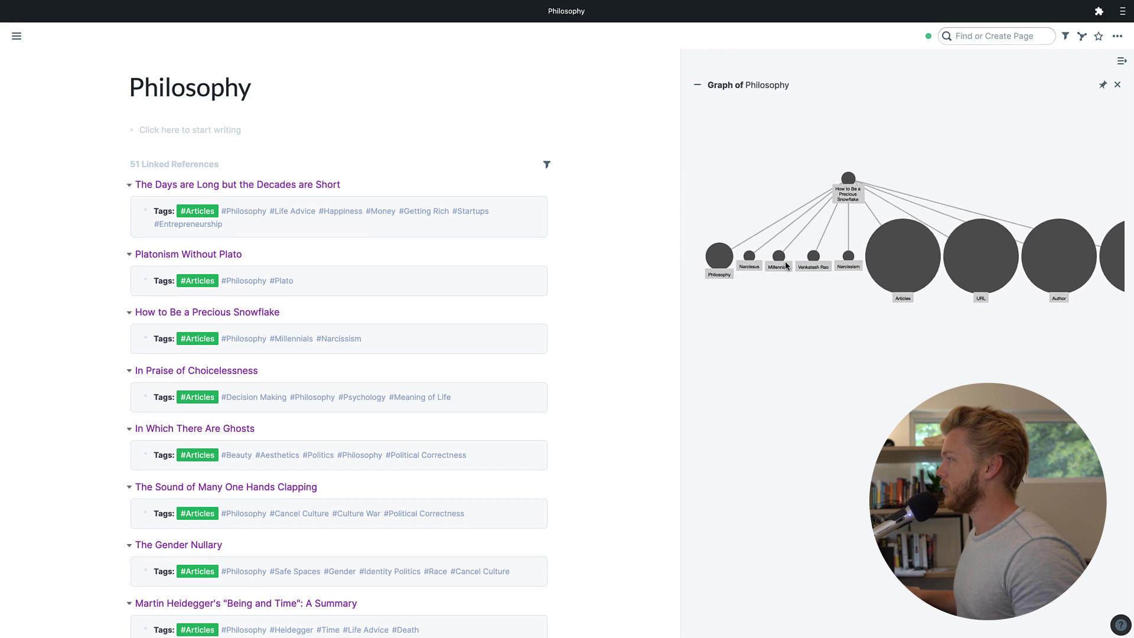
drag(771, 282, 838, 284)
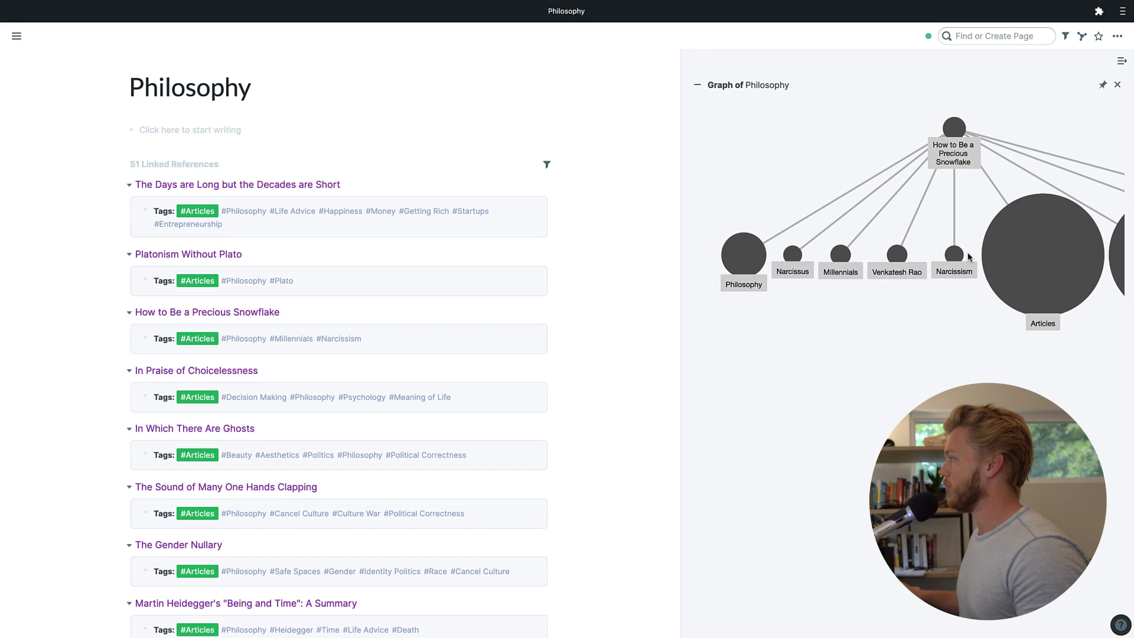
Focus the graph on the Millennials node to examine its linked articles, and close the graph.
click(841, 257)
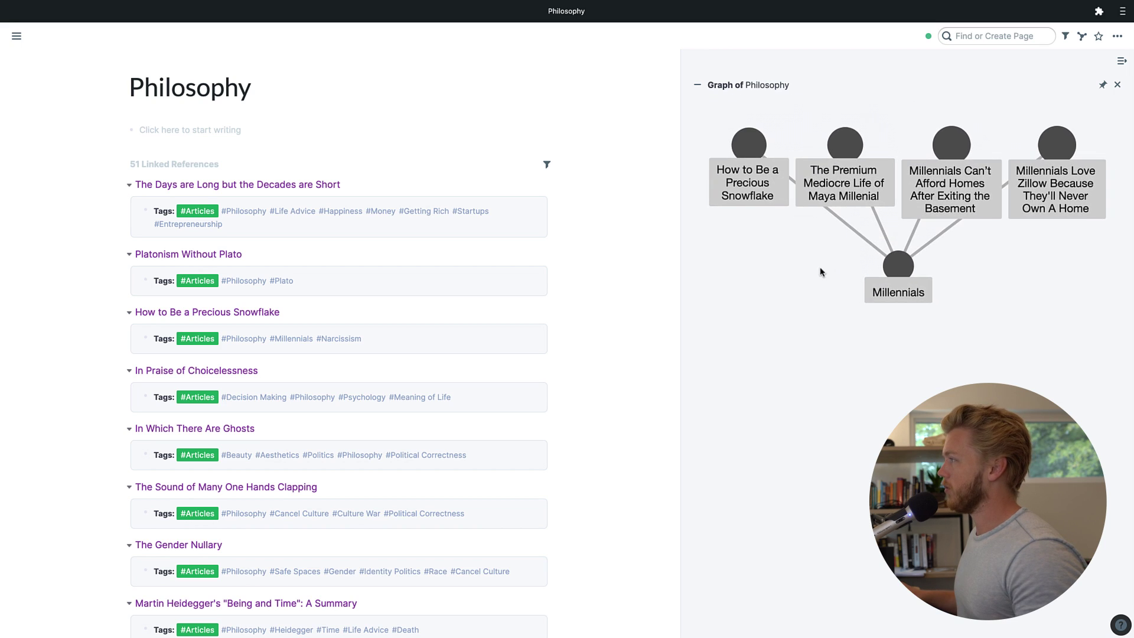
drag(819, 269, 816, 290)
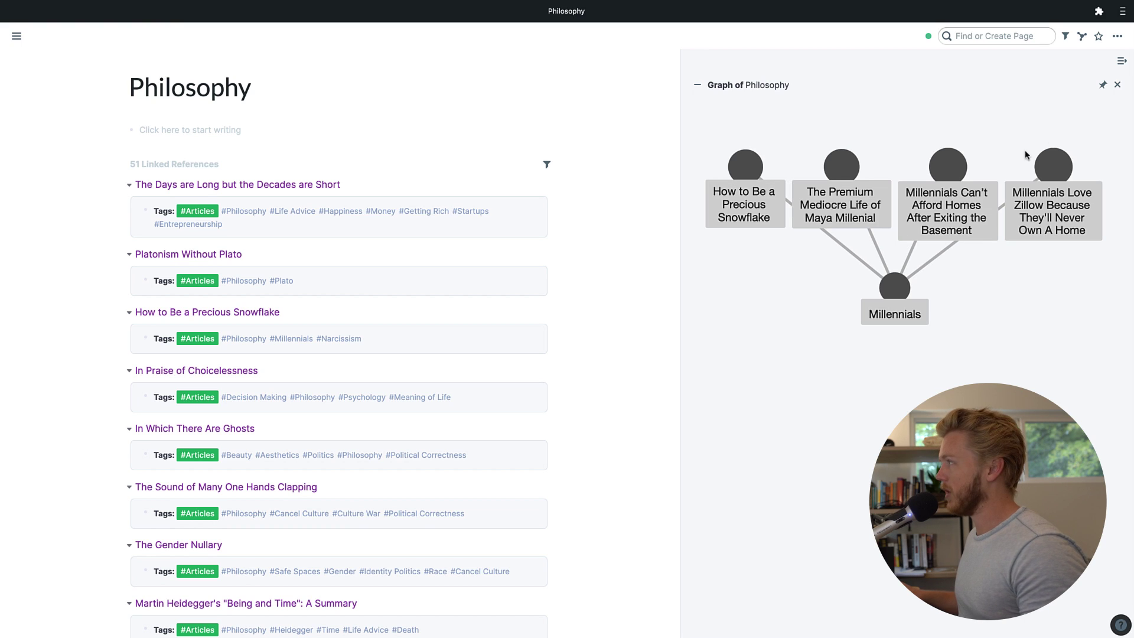
click(1117, 85)
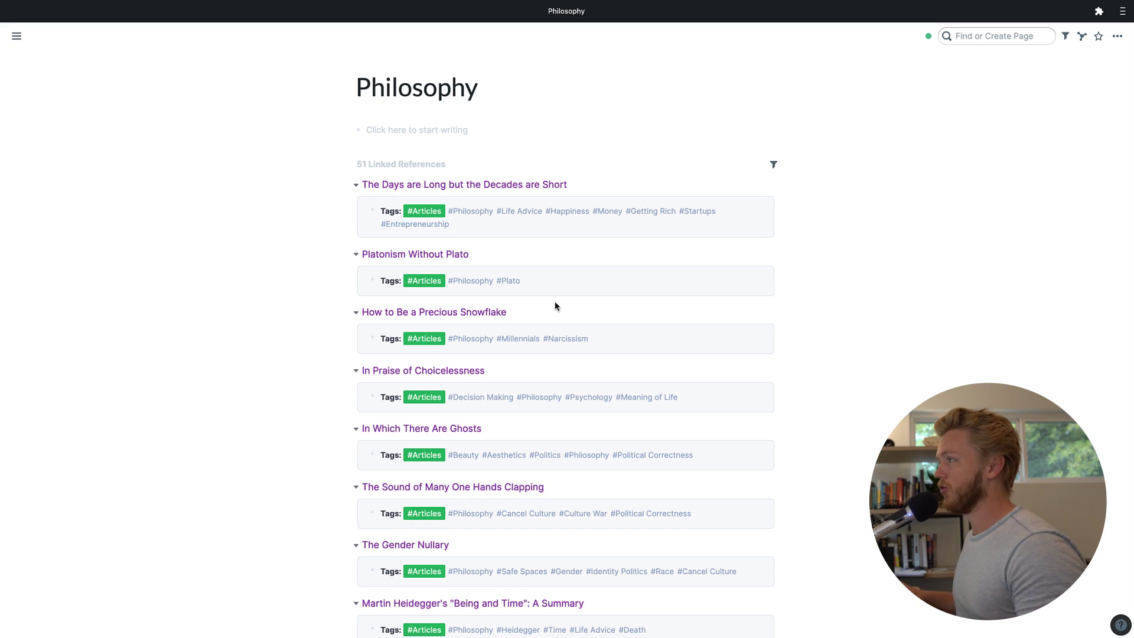
Filter the Philosophy page's linked references to include only those that also link to Happiness.
click(773, 166)
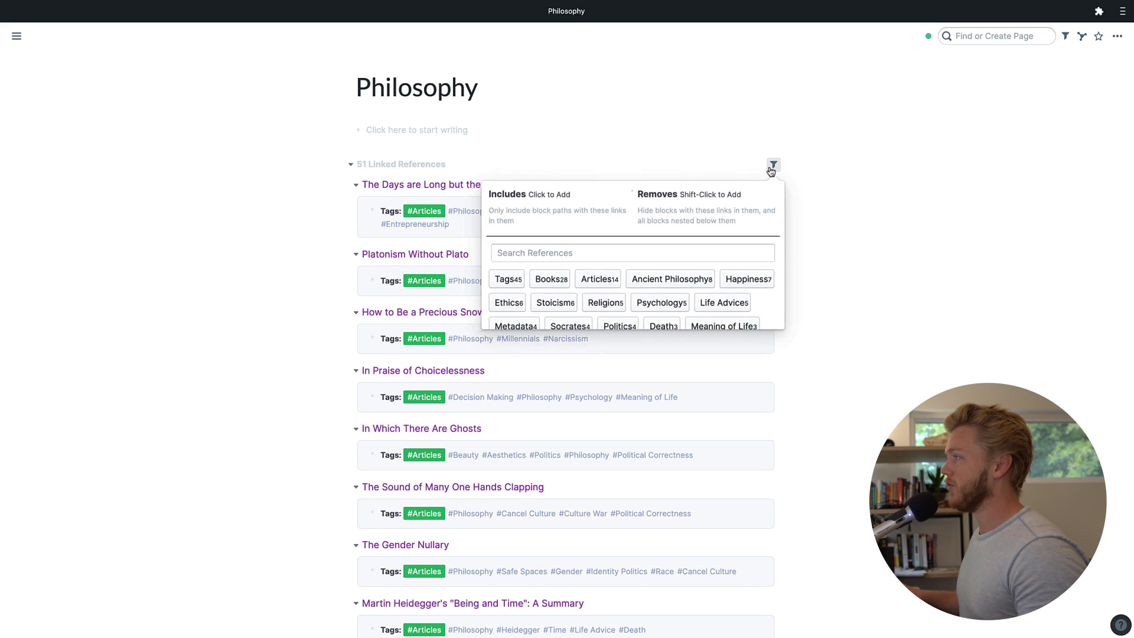
scroll(635, 258, down, 1)
scroll(641, 279, down, 2)
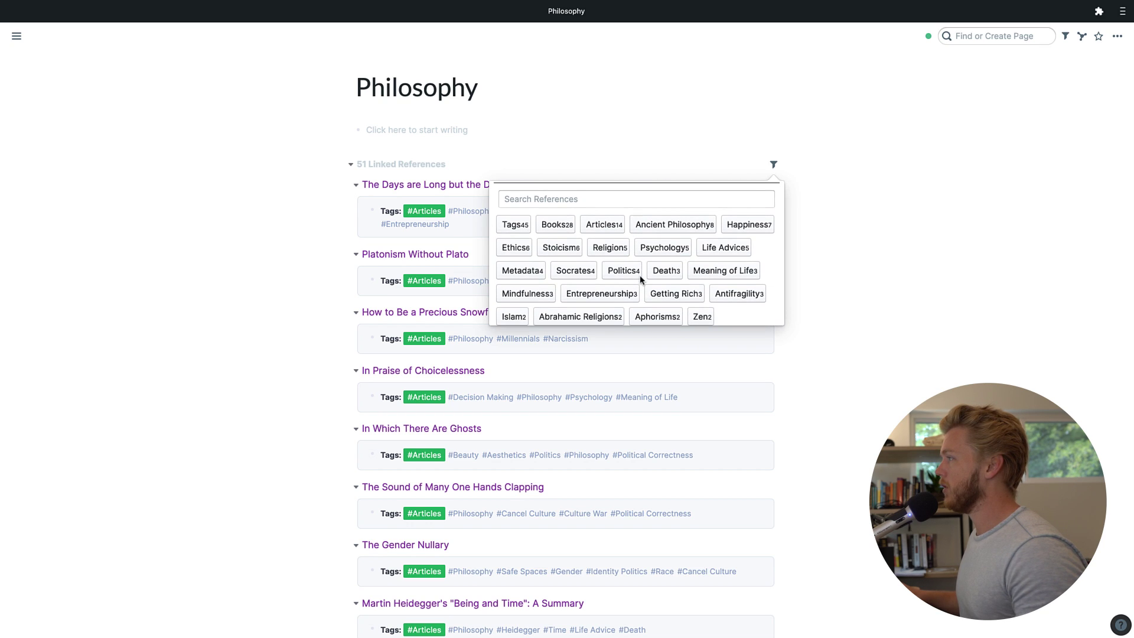
click(750, 224)
click(643, 154)
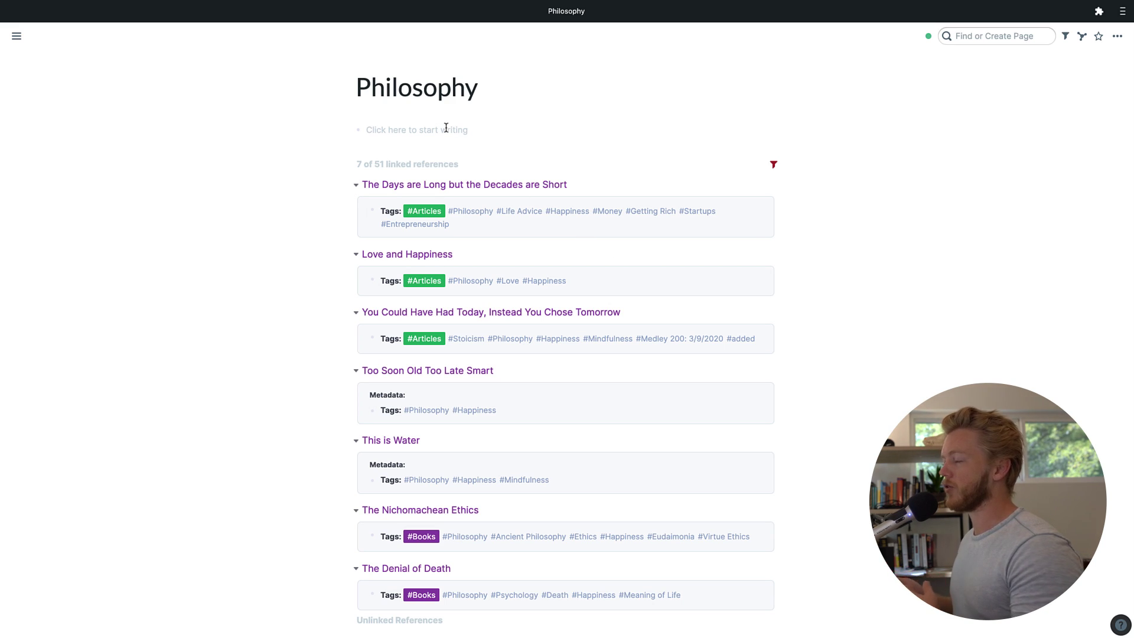
Open the article "The Days are Long but the Decades are Short" in the sidebar beside the filtered references.
shift+click(460, 184)
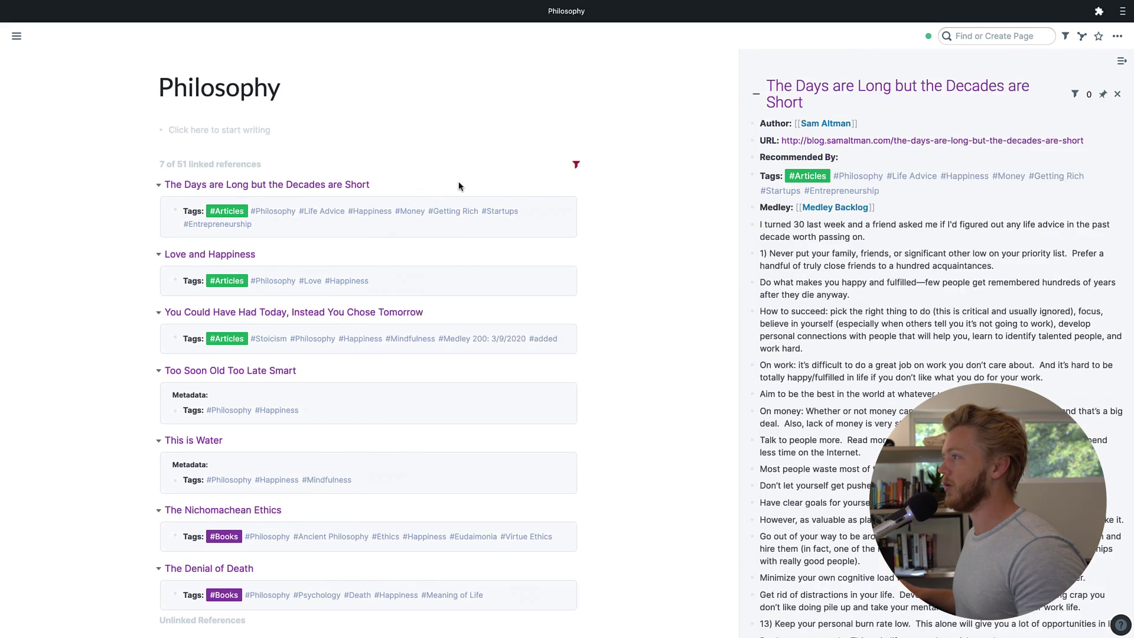